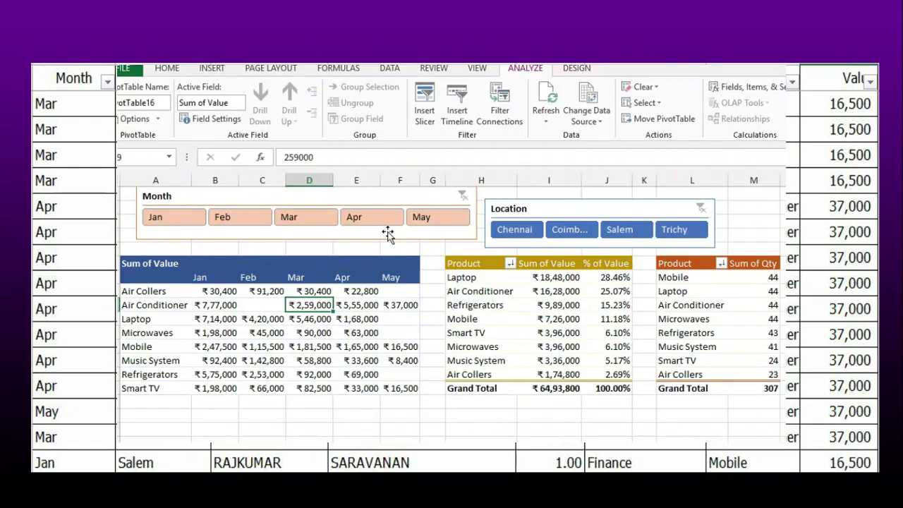
Filter the sales pivot tables to the month Jan and the location Chennai with the slicers.
click(192, 217)
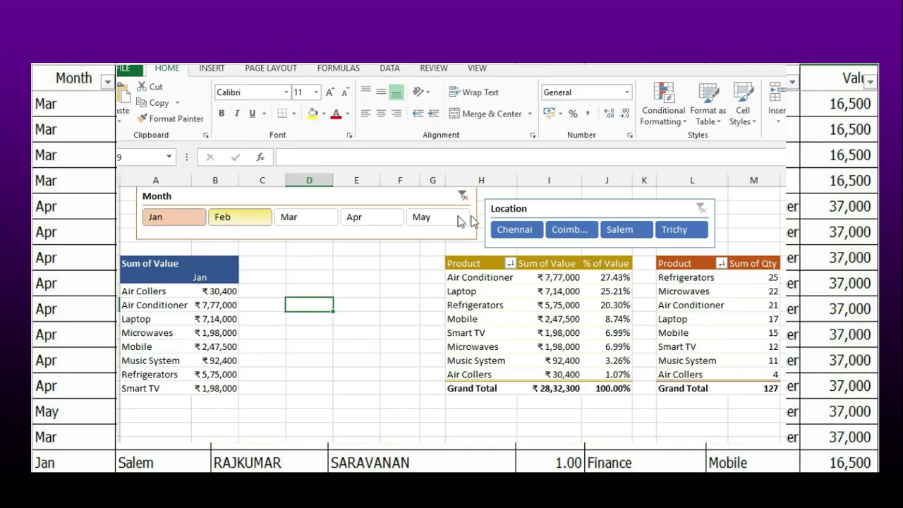
click(525, 230)
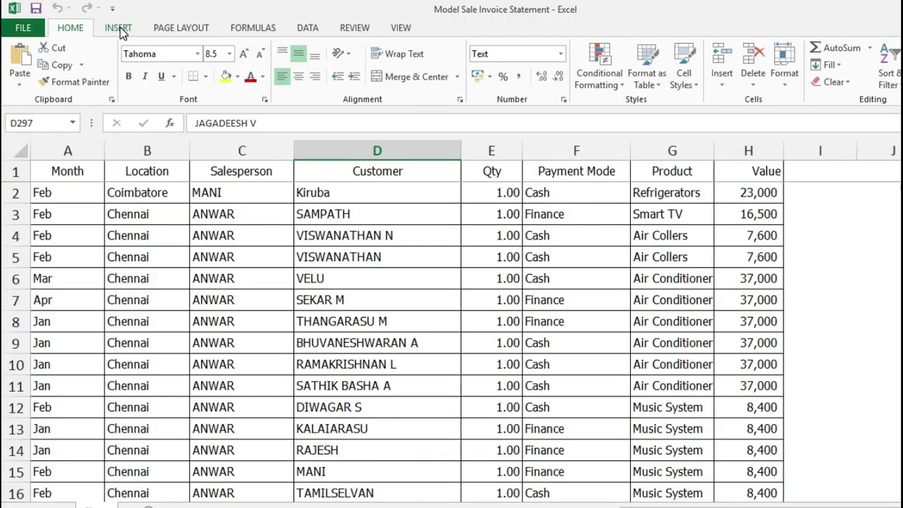
click(118, 28)
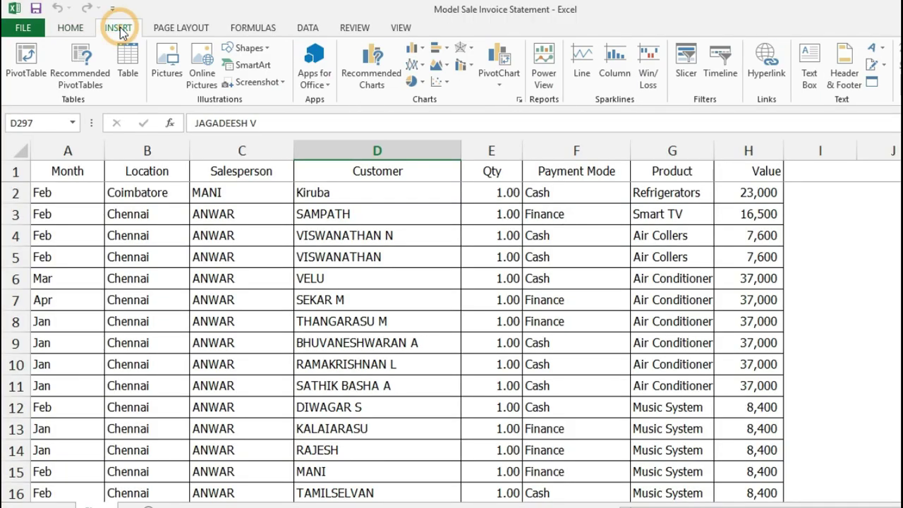
click(28, 84)
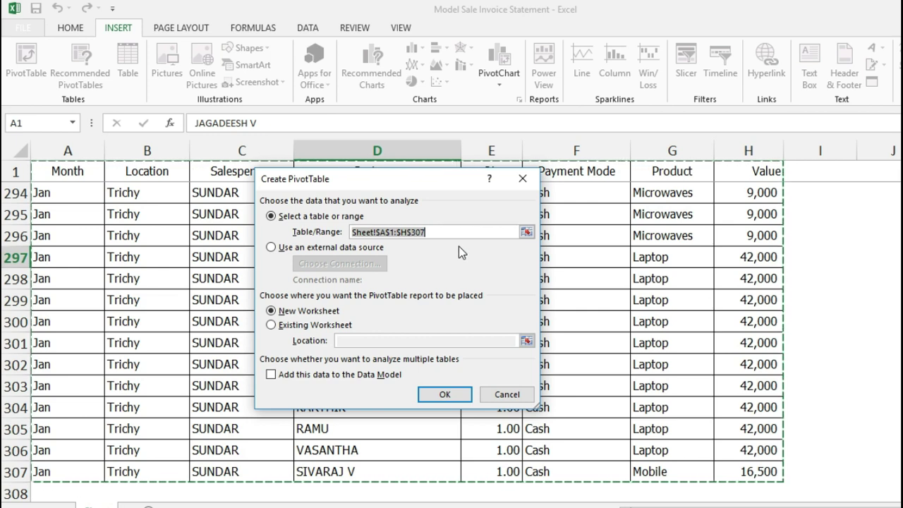
click(520, 397)
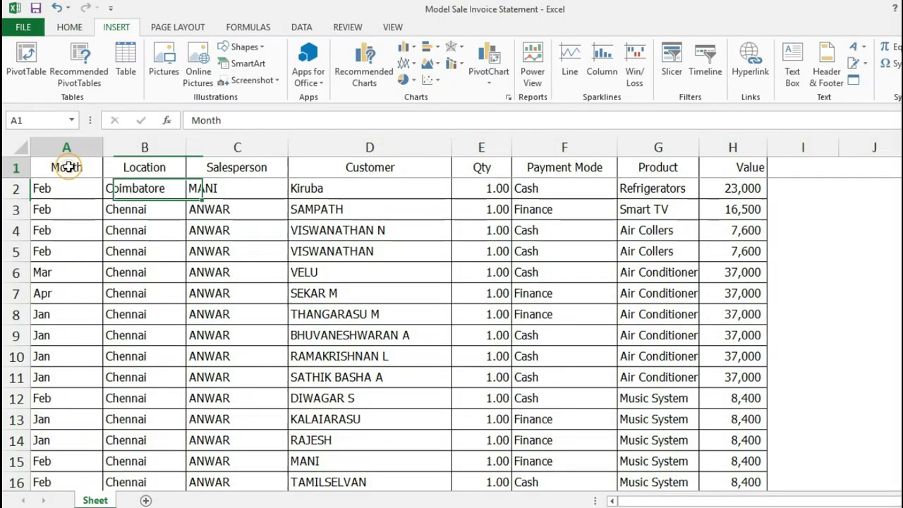
Convert the sales data in A1:H307 into a table with headers.
key(ctrl+shift+Right)
key(ctrl+shift+Down)
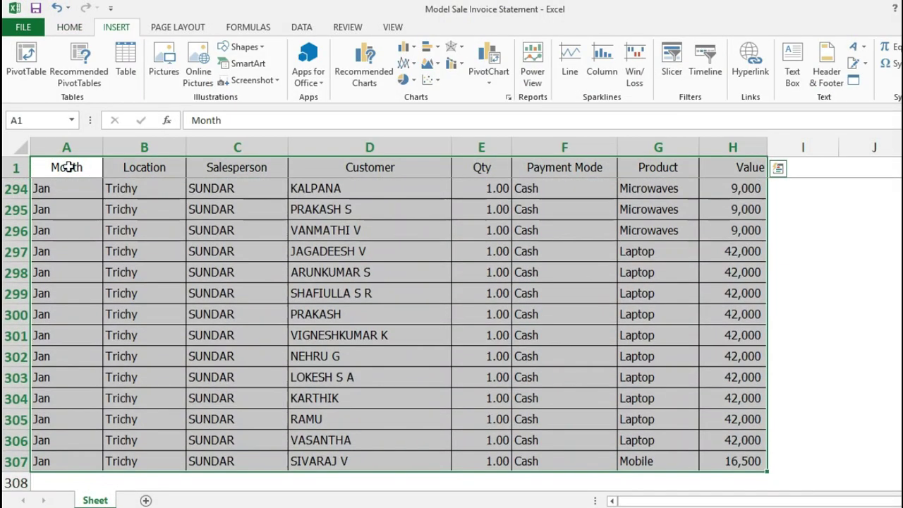
click(125, 63)
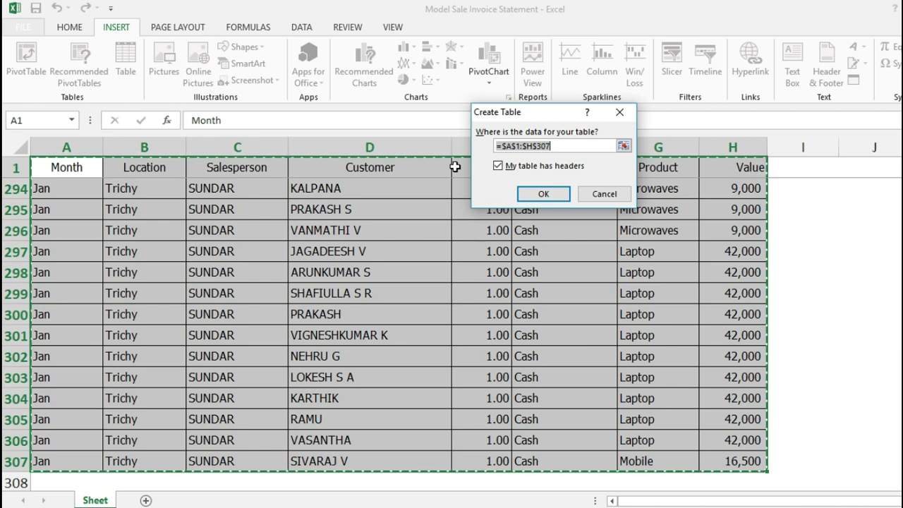
click(531, 193)
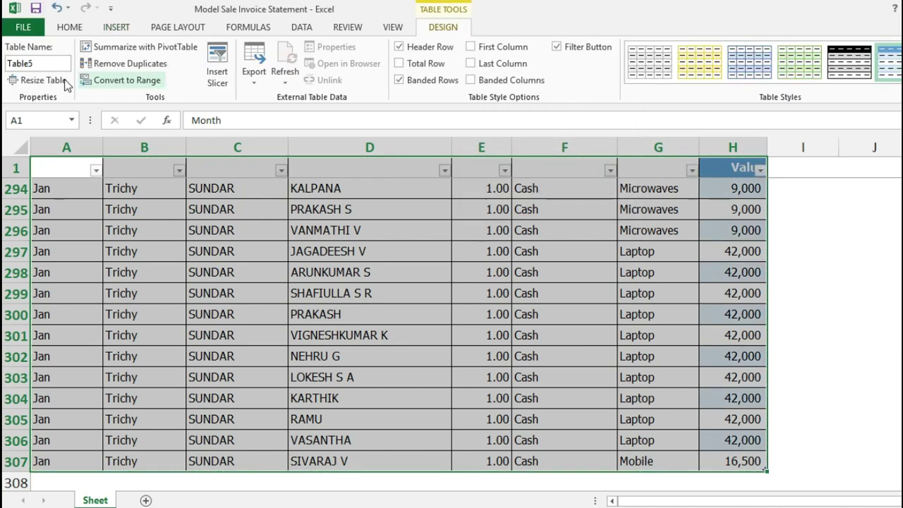
Name the table TSale and apply the plain, uncoloured first style of the Light group.
click(50, 63)
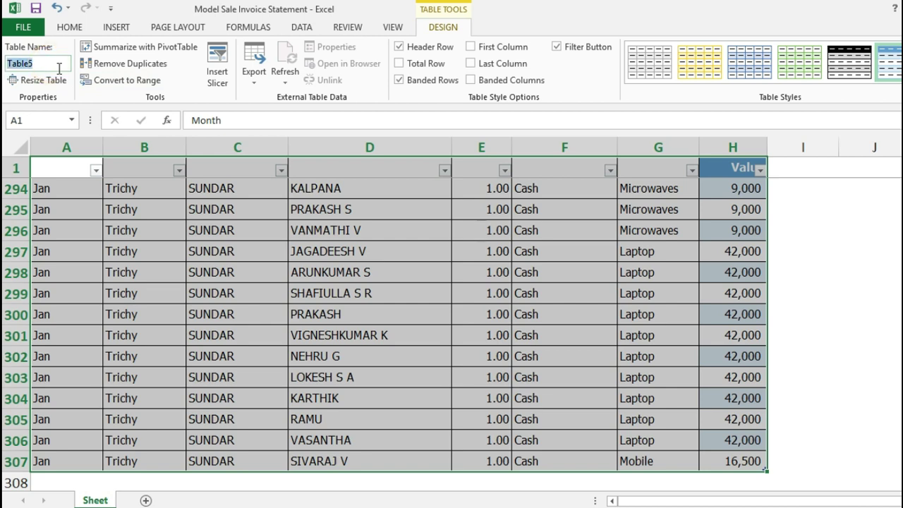
text(T)
click(902, 79)
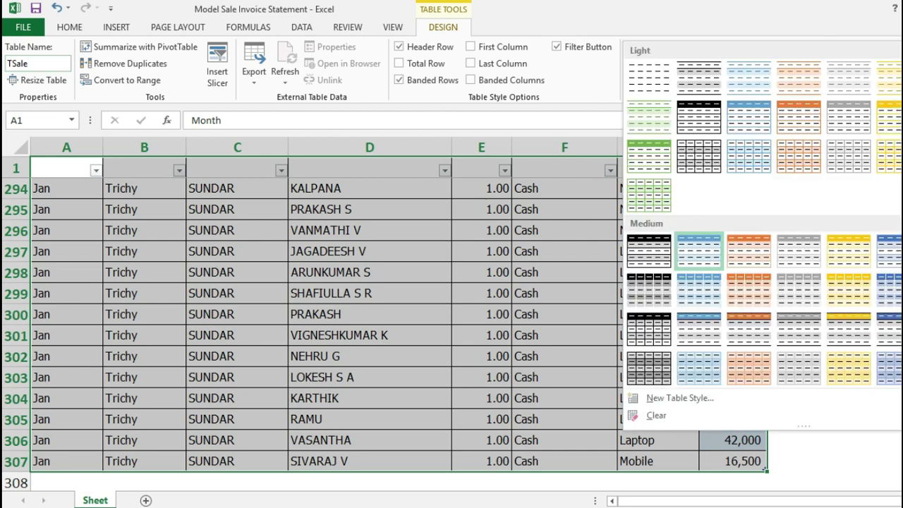
click(642, 79)
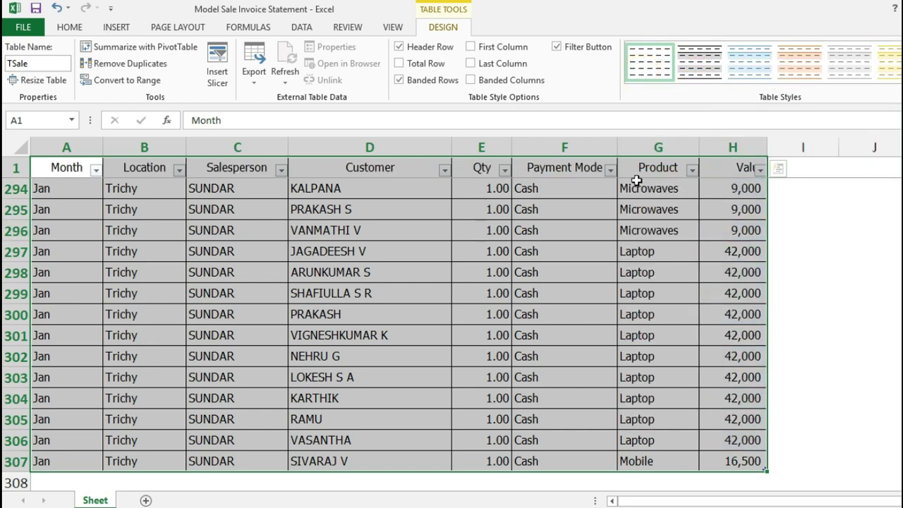
click(481, 251)
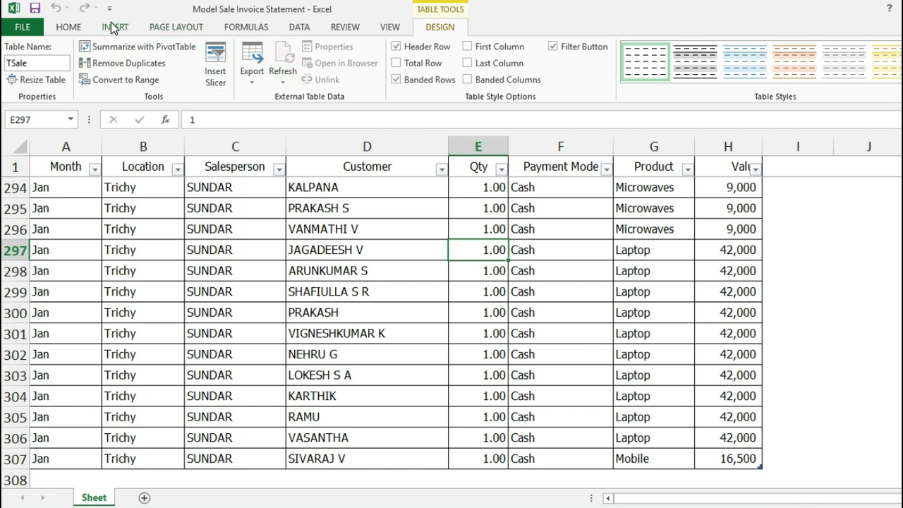
Insert the recommended PivotTable "Sum of Value by Location" from the sales table.
click(113, 28)
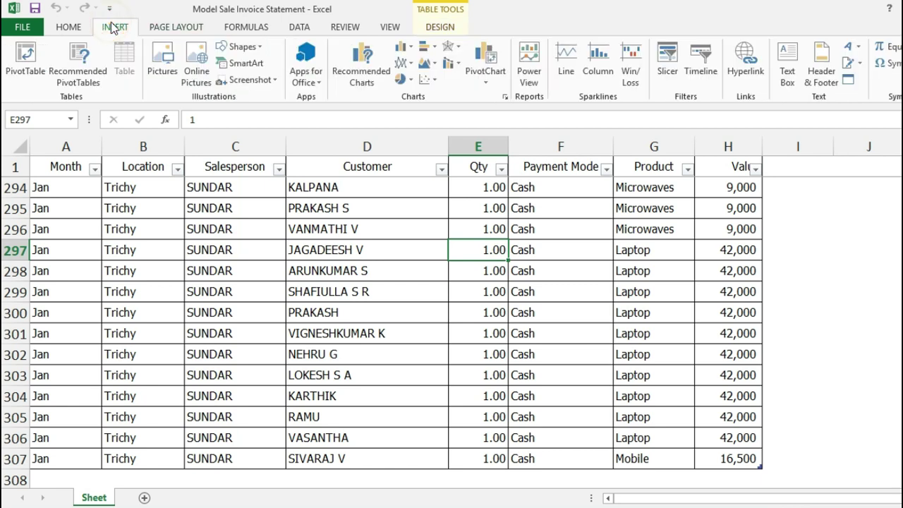
click(99, 84)
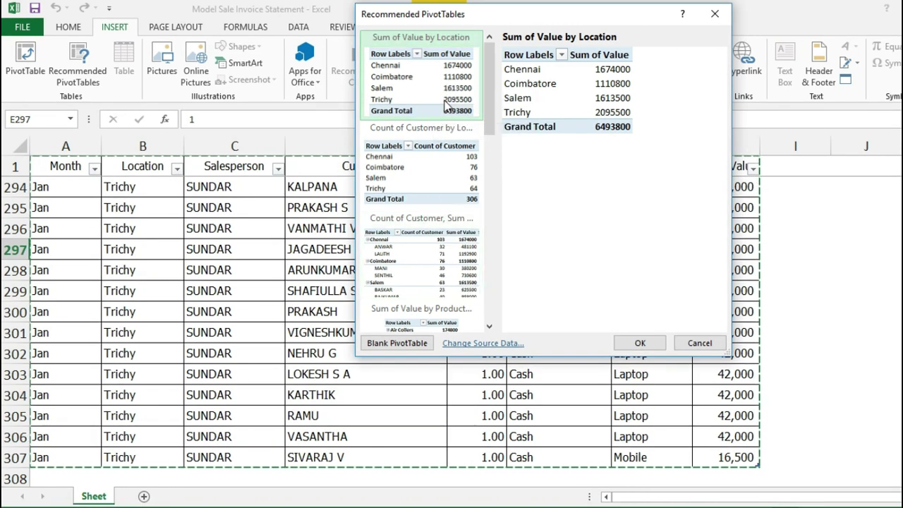
click(639, 343)
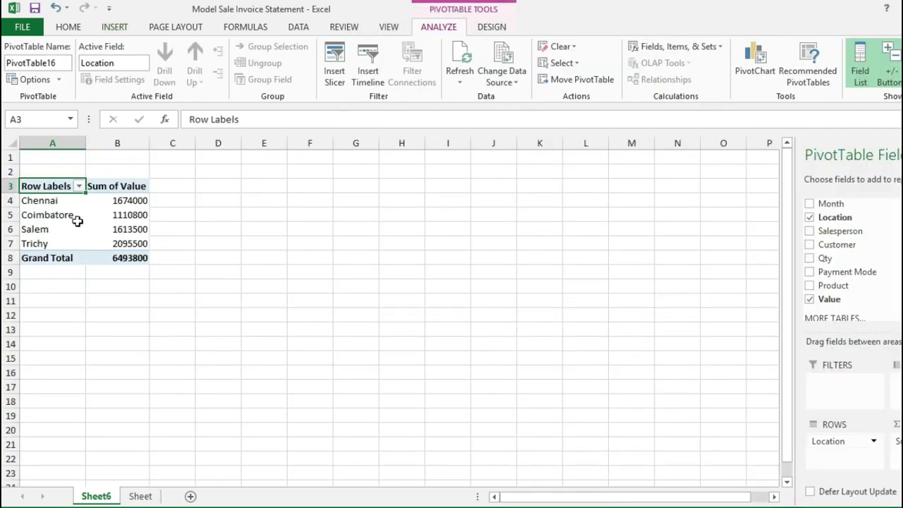
Compare the source data on Sheet with the location pivot table on Sheet6.
click(135, 497)
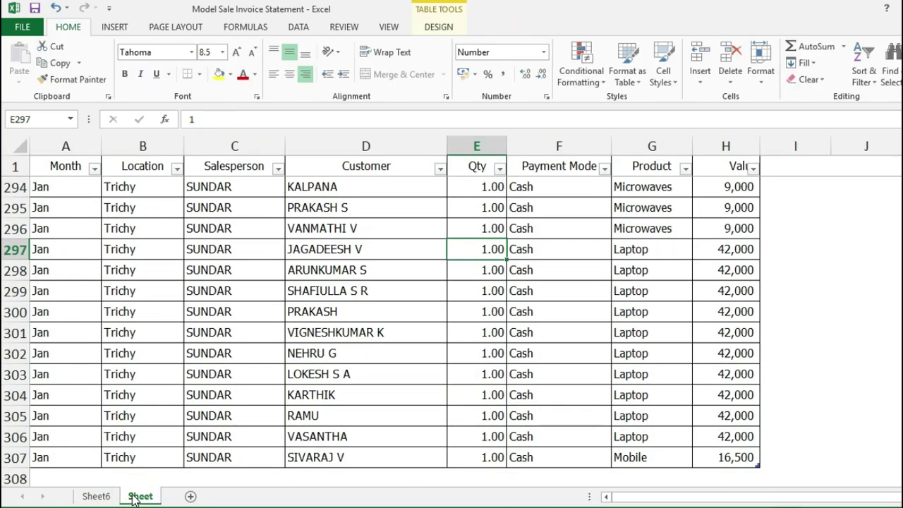
click(102, 496)
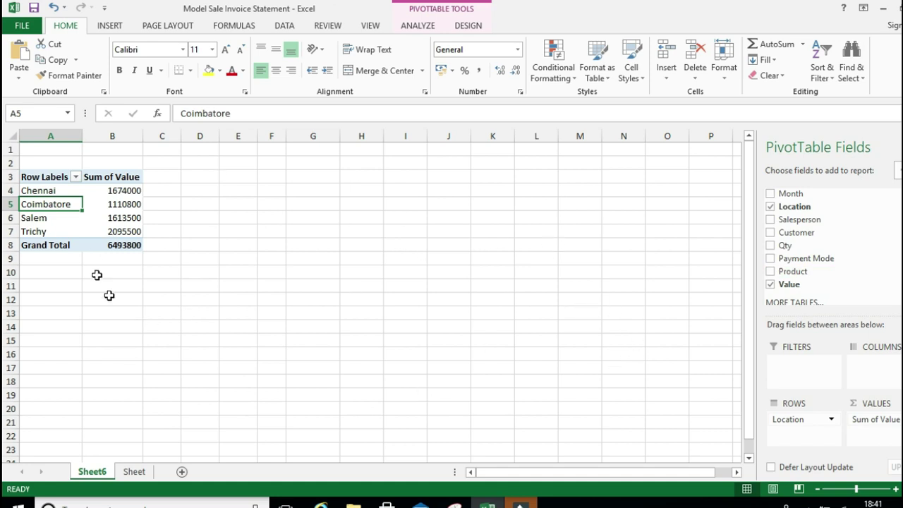
key(Down)
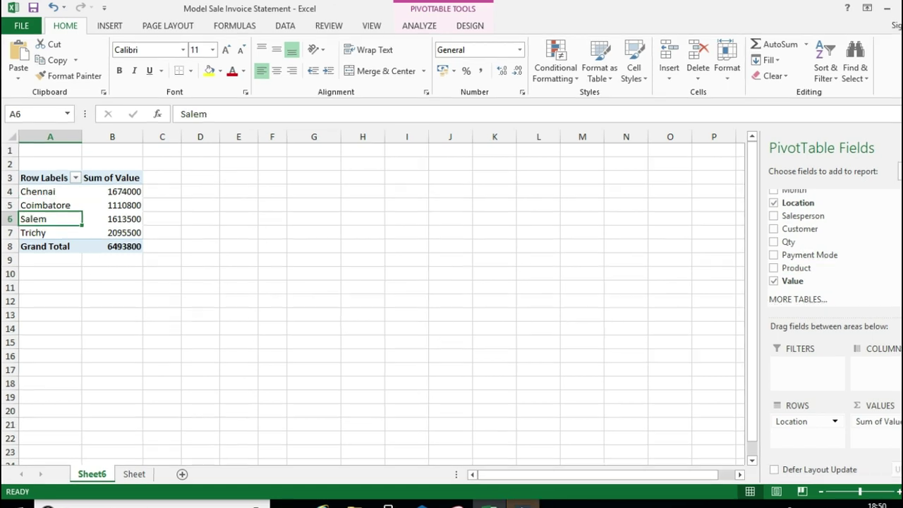
Add Month to the pivot table's columns and replace Location with Product in the rows.
drag(794, 194, 881, 380)
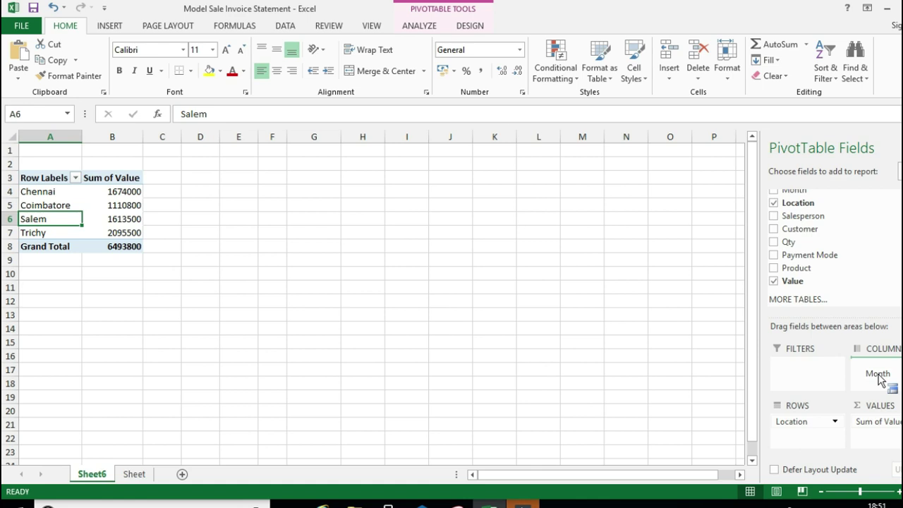
drag(880, 380, 880, 380)
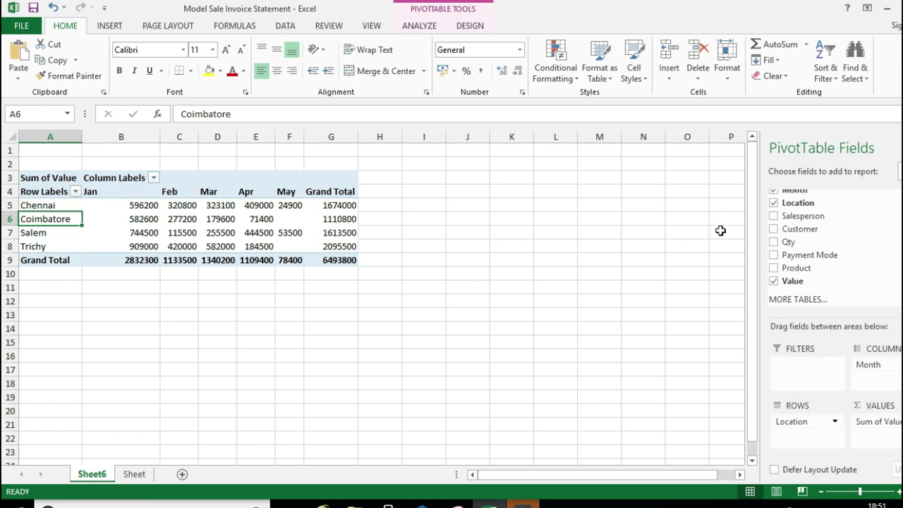
drag(804, 269, 806, 449)
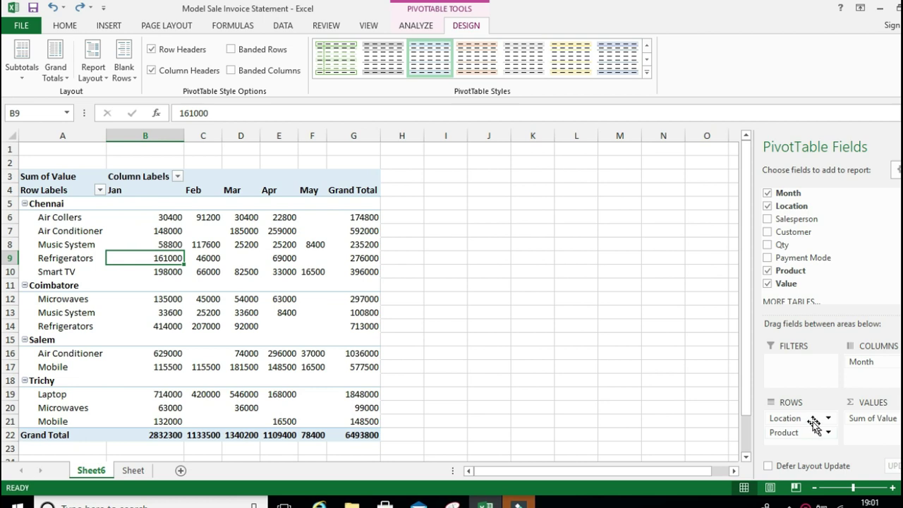
drag(802, 417, 688, 400)
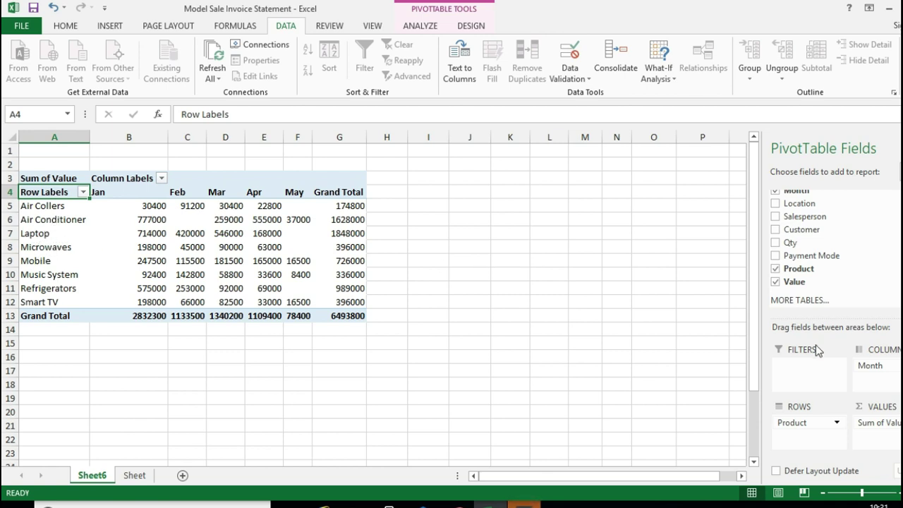
Add Payment Mode below Product in the rows and show all subtotals at the bottom of each group.
drag(811, 256, 817, 432)
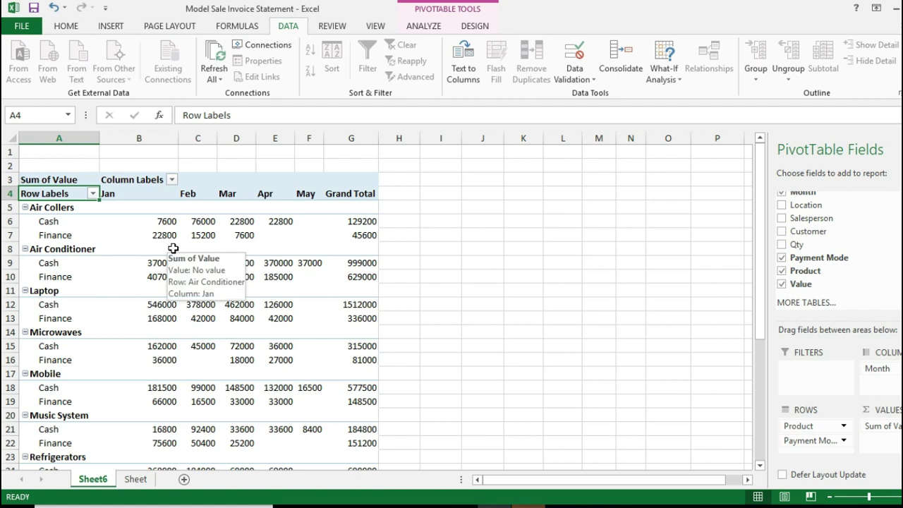
click(483, 28)
click(24, 70)
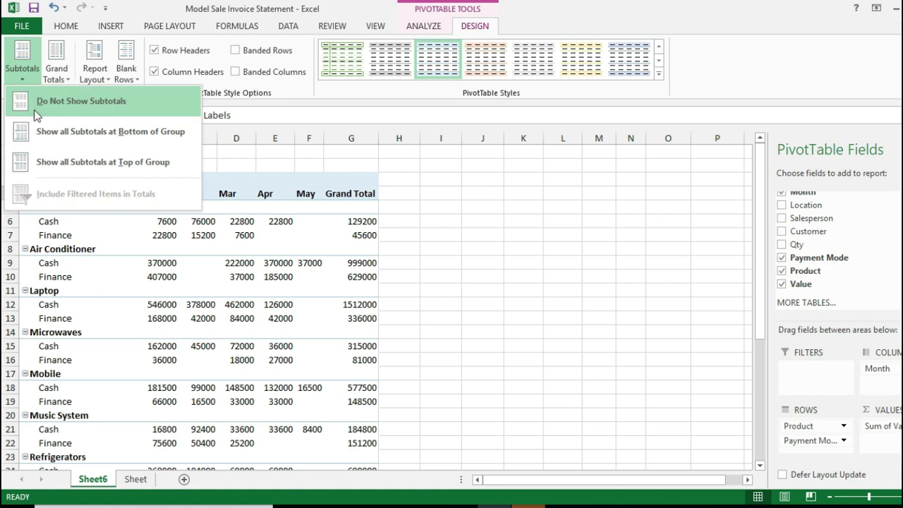
click(39, 136)
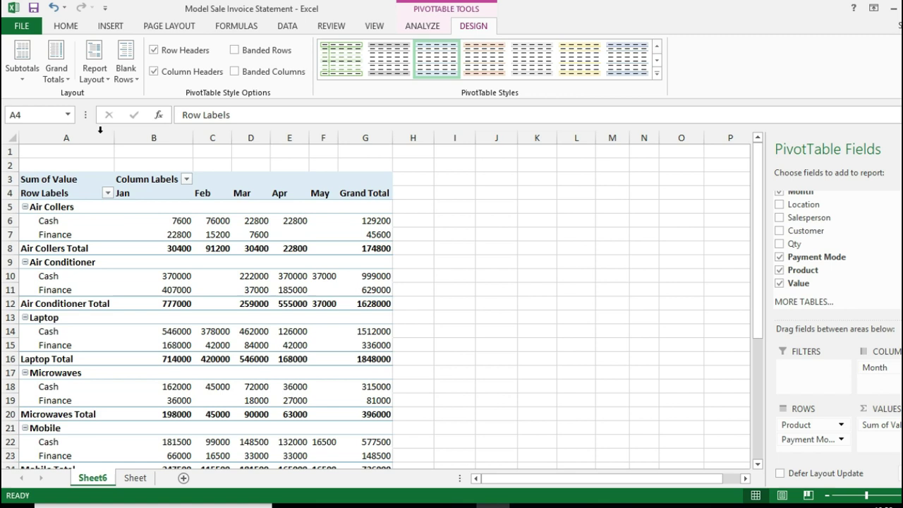
Turn off the pivot table's subtotals and its grand totals for rows and columns.
click(33, 84)
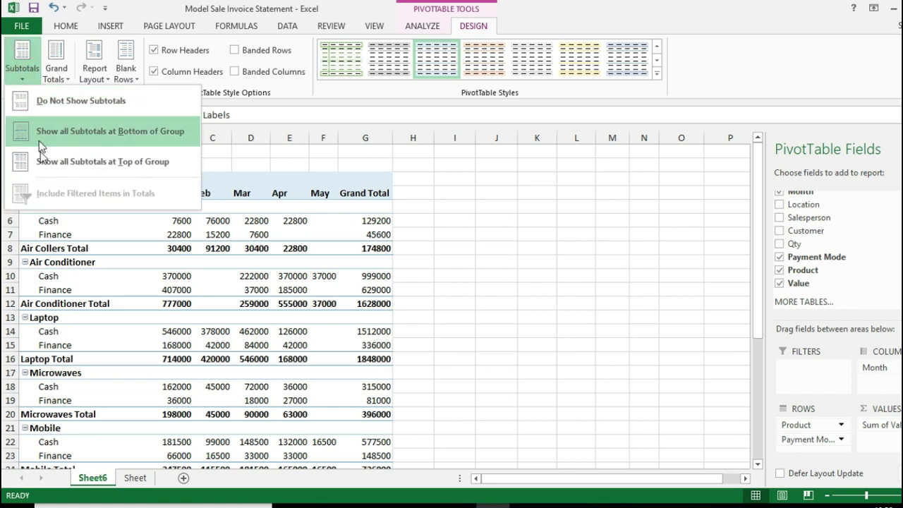
click(49, 102)
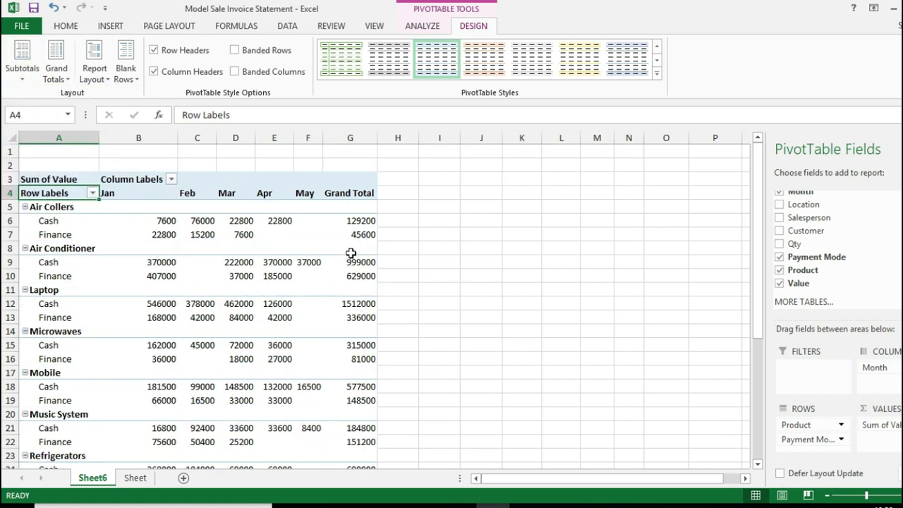
click(72, 83)
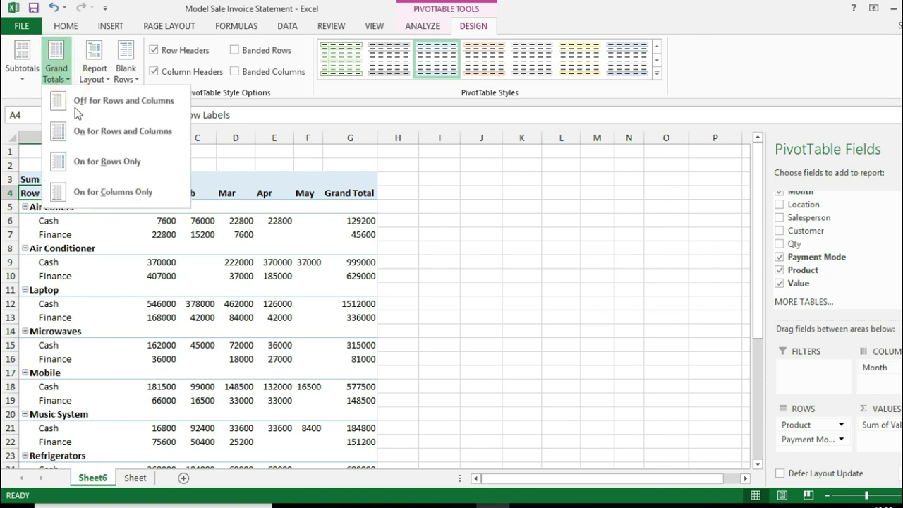
click(87, 109)
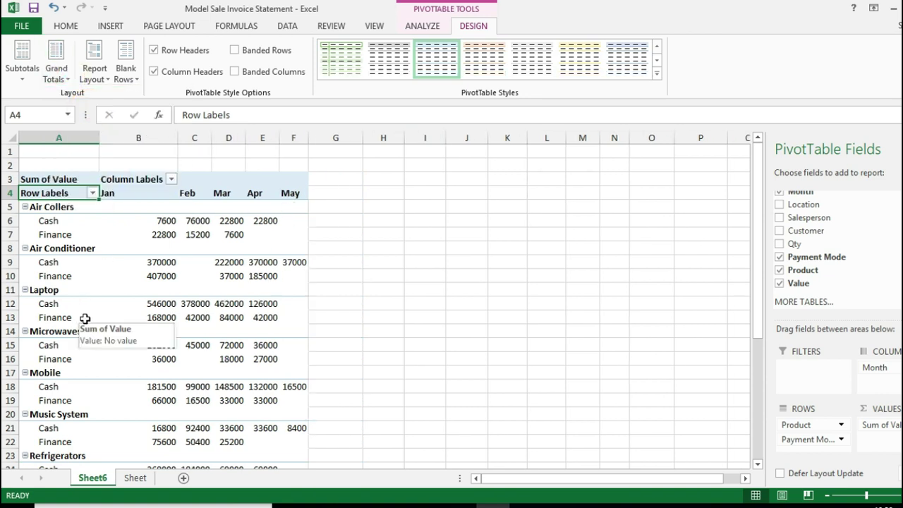
Collapse and re-expand the Air Collers and Air Conditioner groups in the pivot table.
click(33, 209)
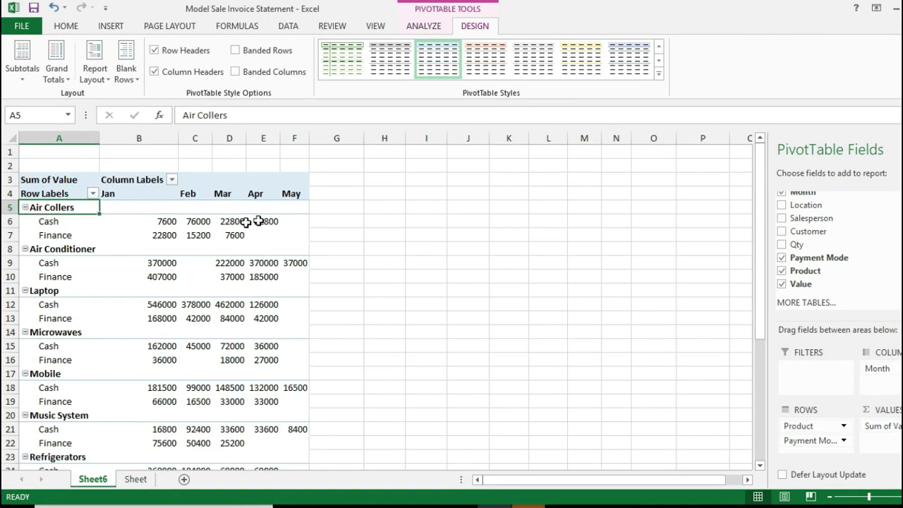
click(25, 208)
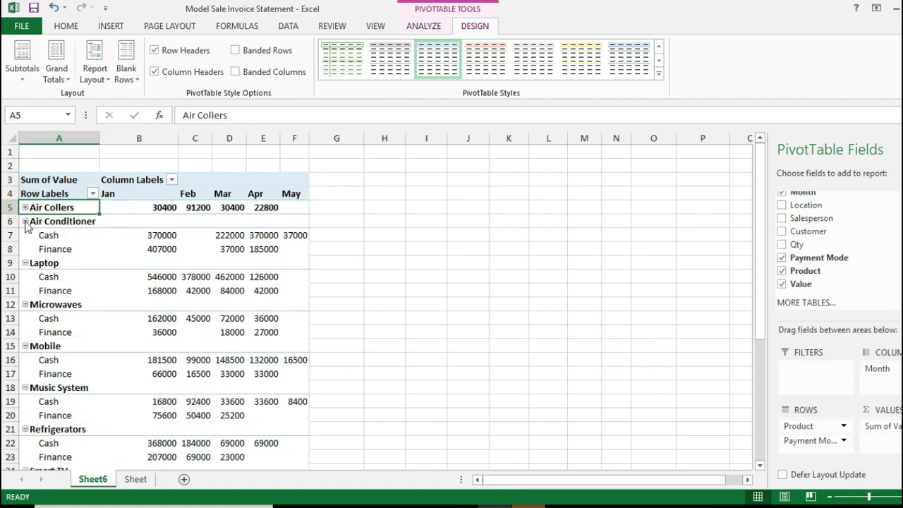
click(25, 221)
click(25, 222)
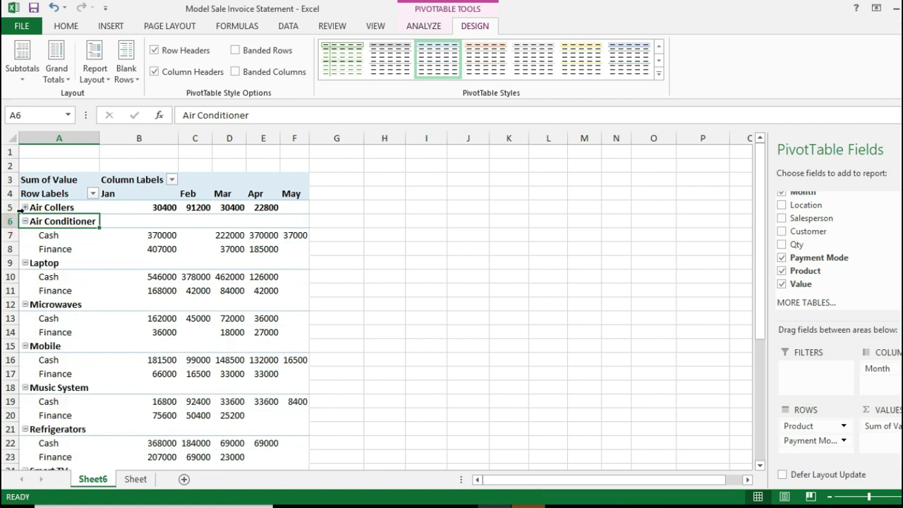
click(25, 208)
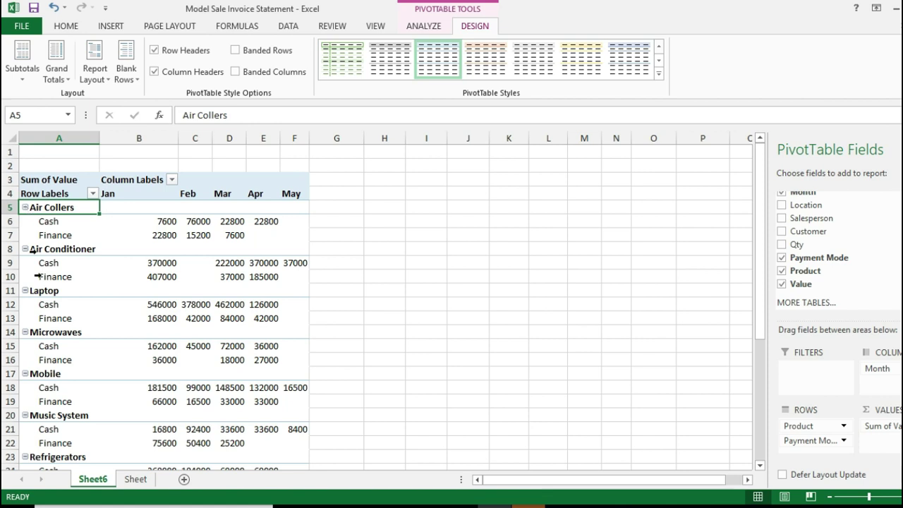
Hide the expand and collapse buttons in the pivot table.
click(424, 25)
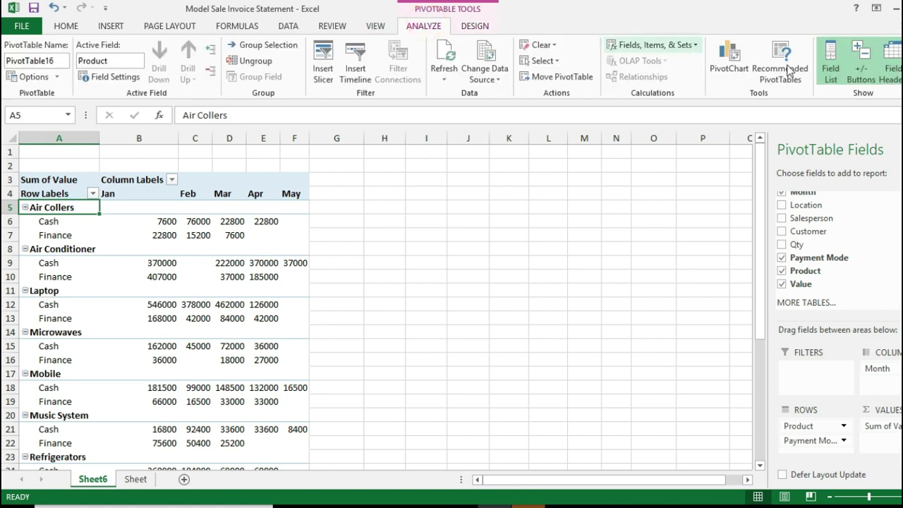
click(863, 71)
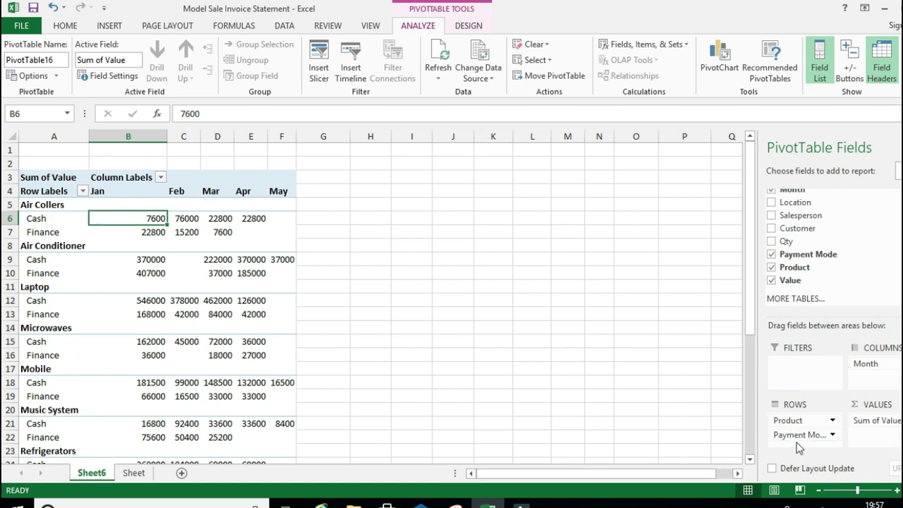
Remove Payment Mode from the pivot table rows and apply the style with the dark blue header.
drag(798, 436, 573, 375)
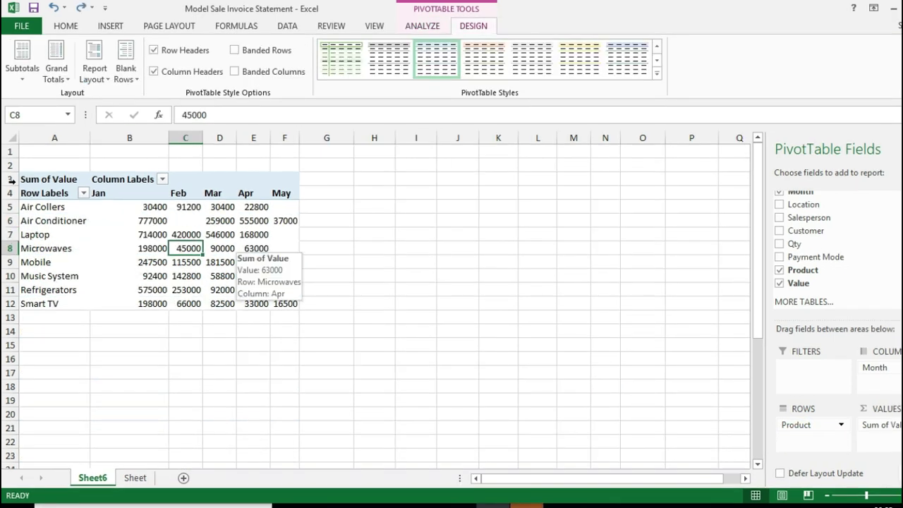
click(54, 211)
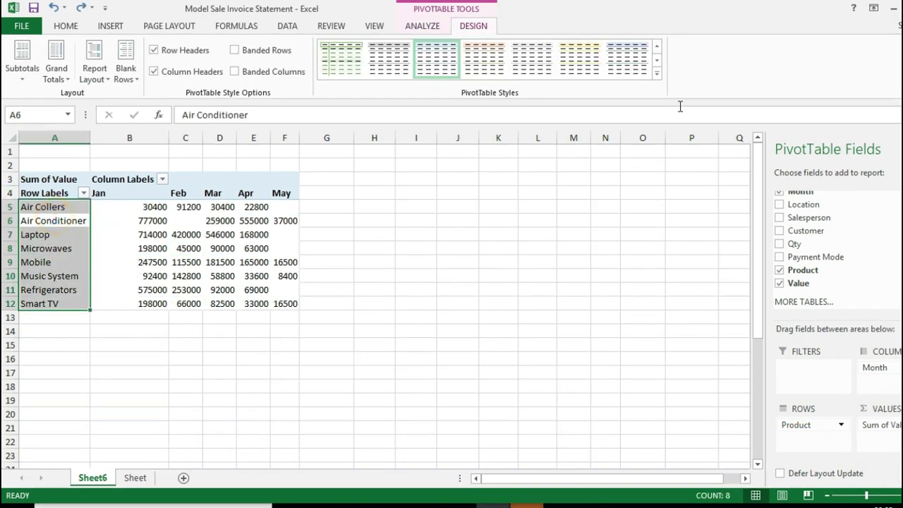
click(660, 66)
click(660, 66)
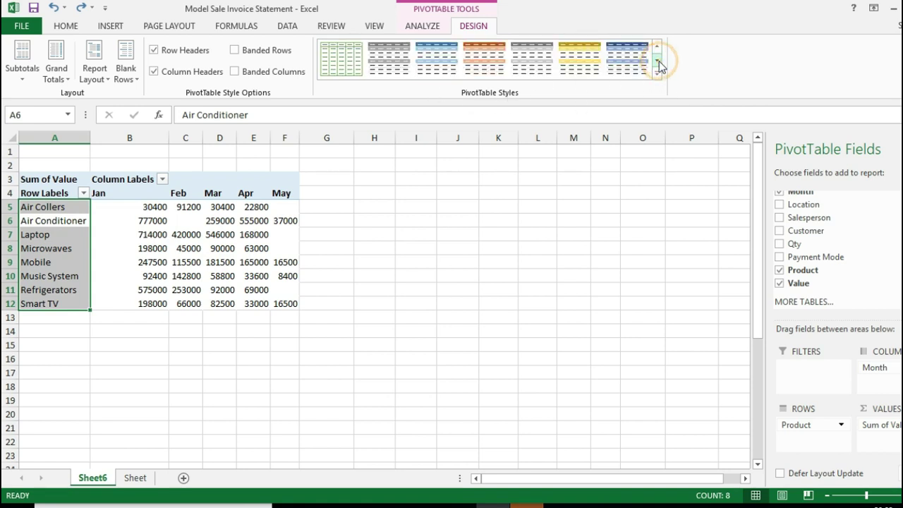
click(627, 63)
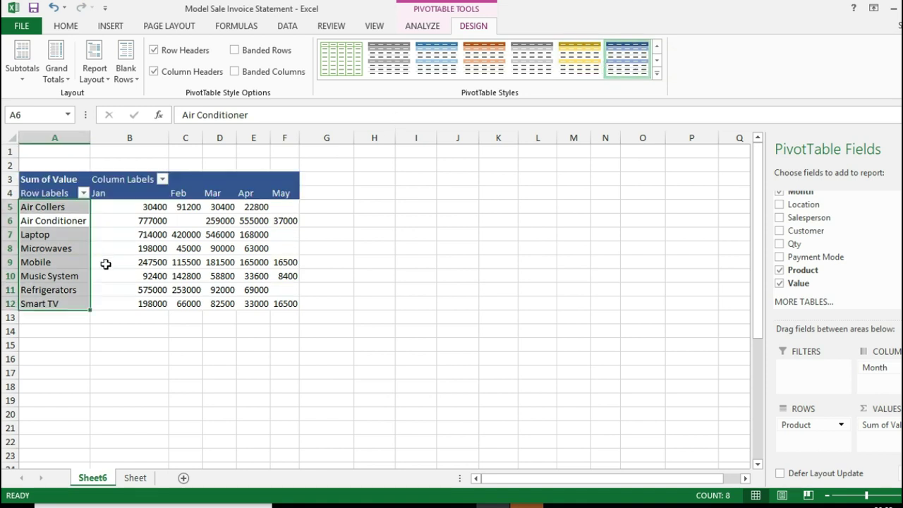
click(156, 245)
Rename the pivot table's row labels header in A4 as Product.
click(44, 191)
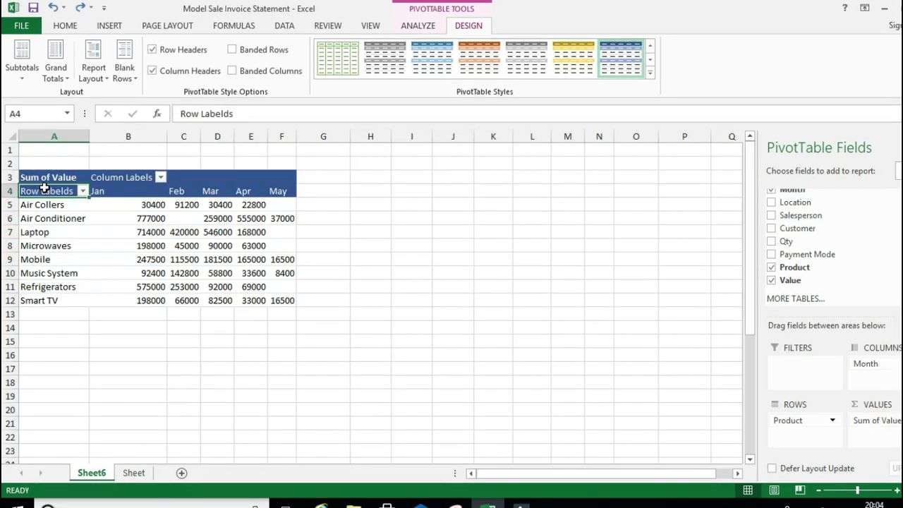
key(F2)
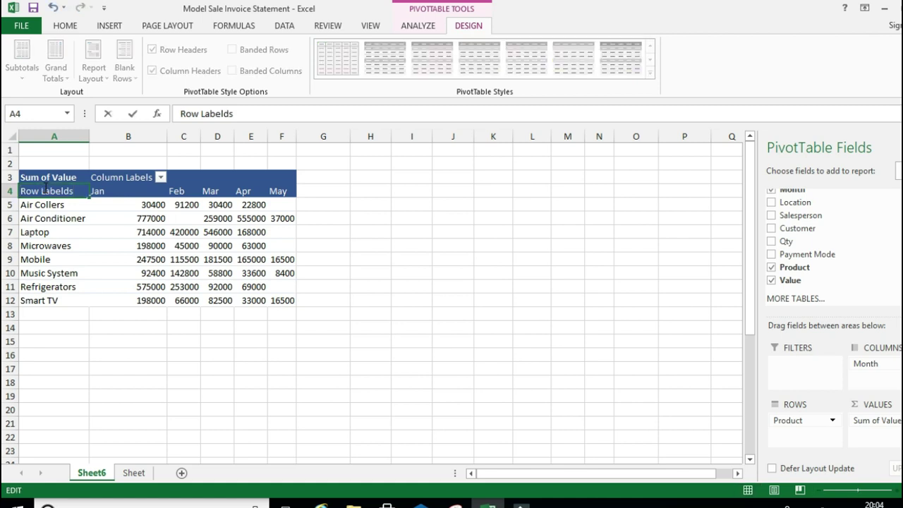
key(BackSpace)
key(BackSpace)
key(BackSpace)
key(BackSpace)
key(BackSpace)
key(BackSpace)
key(BackSpace)
key(BackSpace)
key(BackSpace)
key(BackSpace)
key(BackSpace)
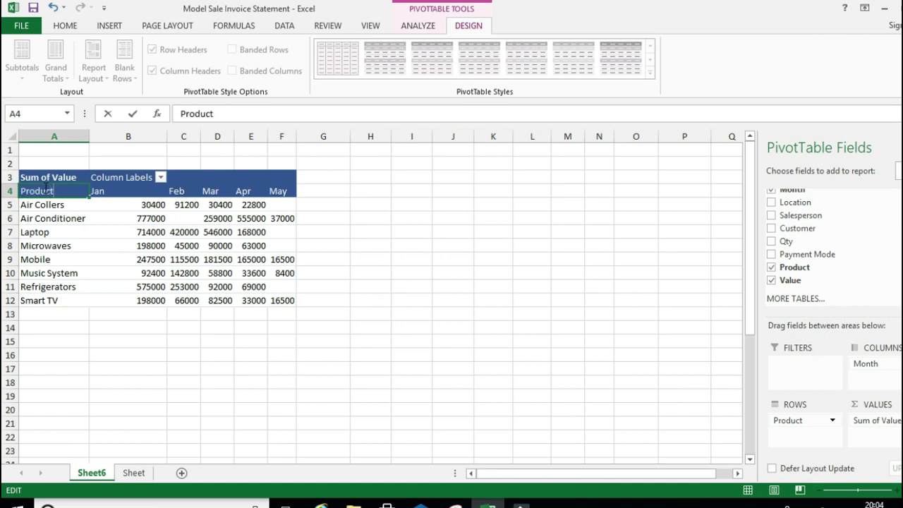
key(Return)
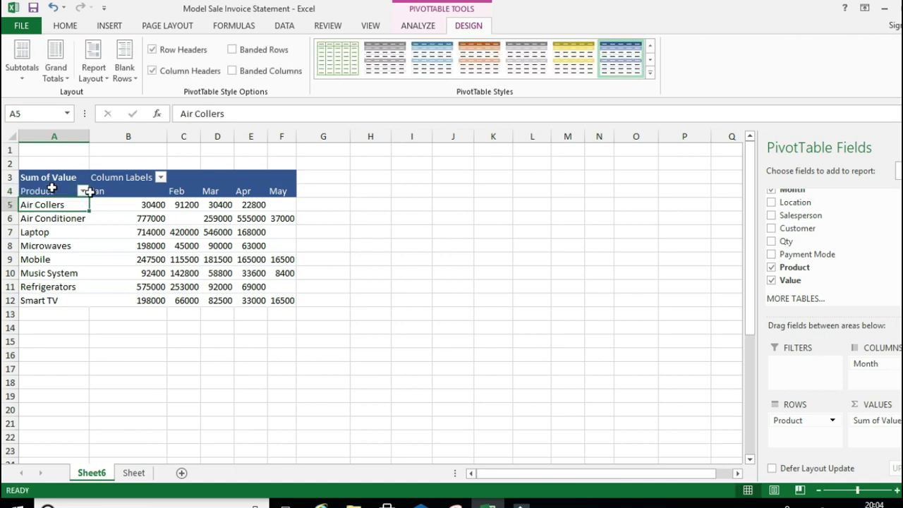
click(177, 230)
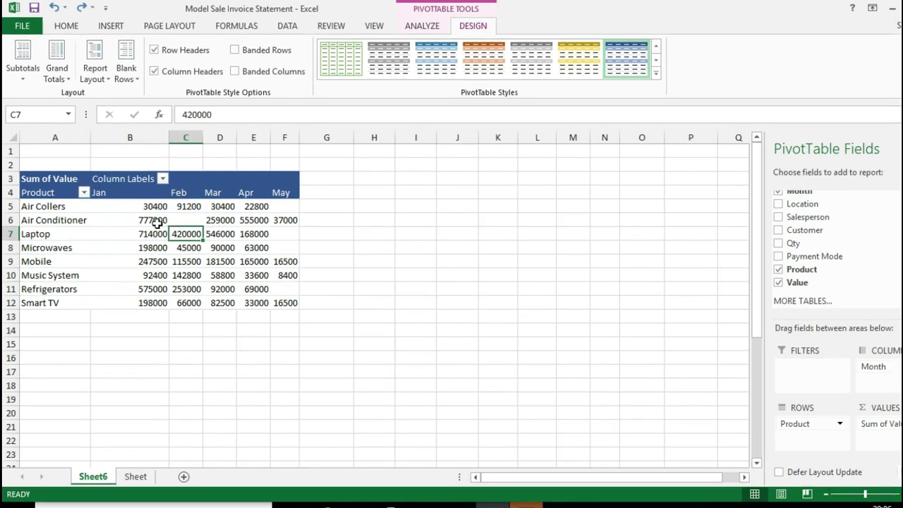
Format the pivot table's values in B5:F12 as Number with 0 decimal places and the 1000 separator.
drag(131, 206, 152, 261)
drag(219, 275, 296, 301)
right_click(274, 272)
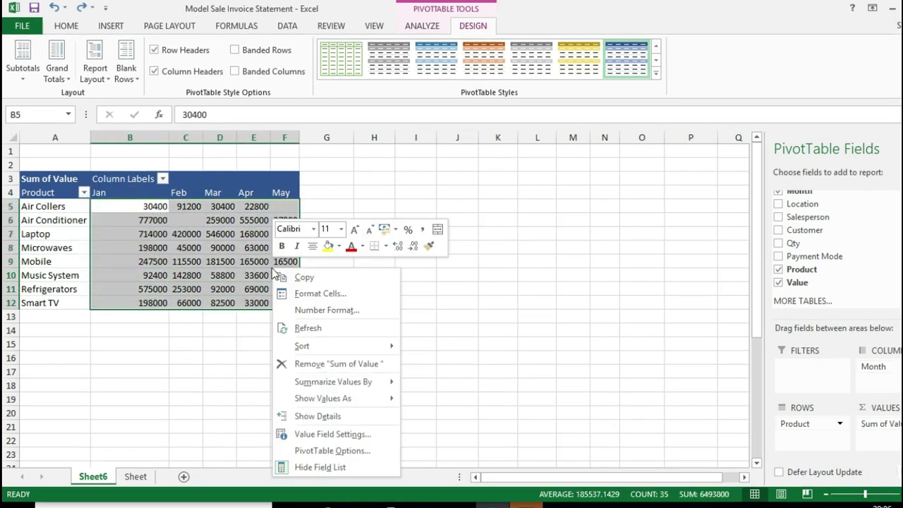
click(307, 314)
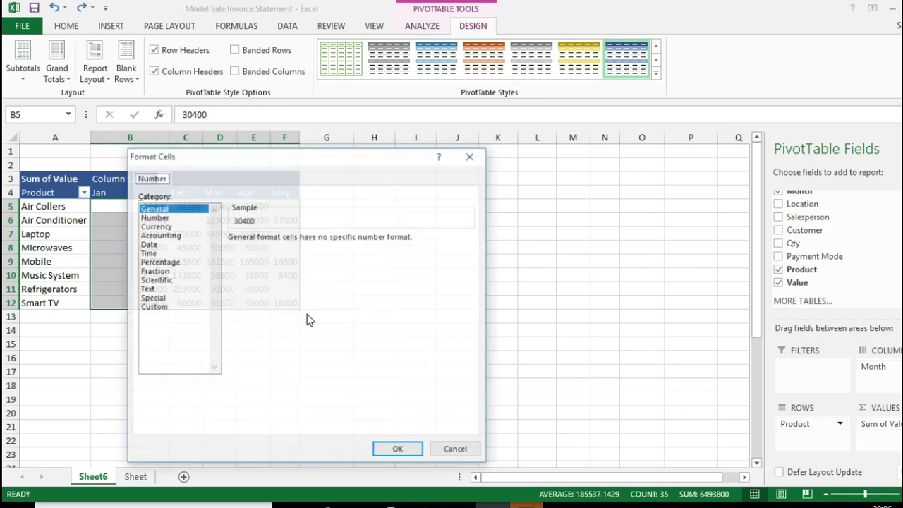
click(158, 218)
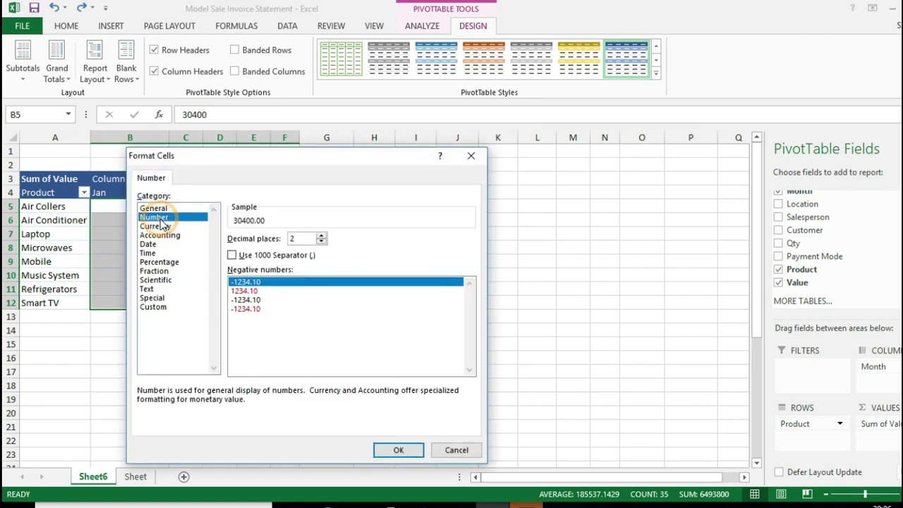
click(322, 241)
click(321, 242)
click(242, 258)
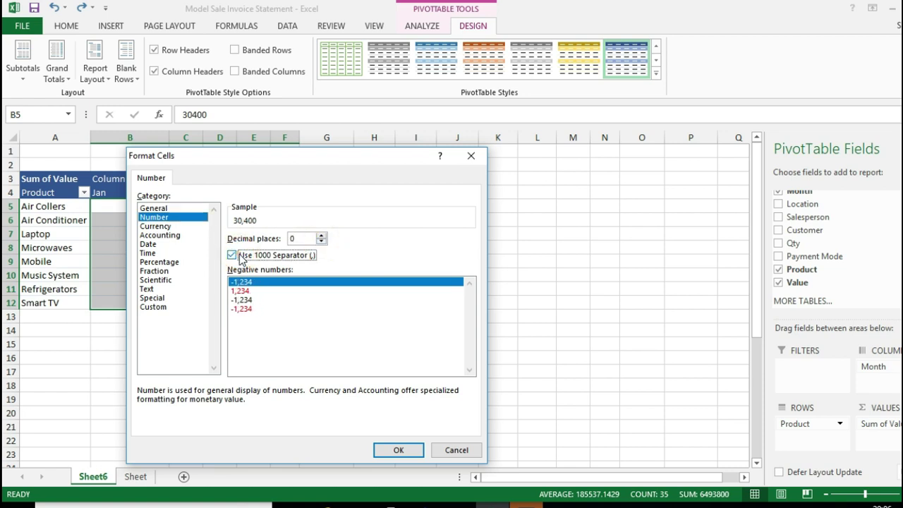
click(398, 451)
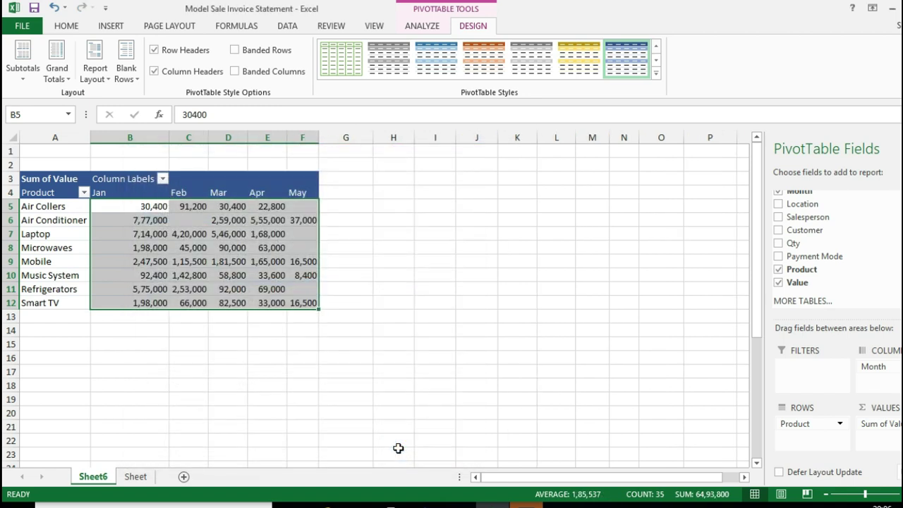
Change the pivot values' number format to Currency with the ₹ symbol.
right_click(145, 209)
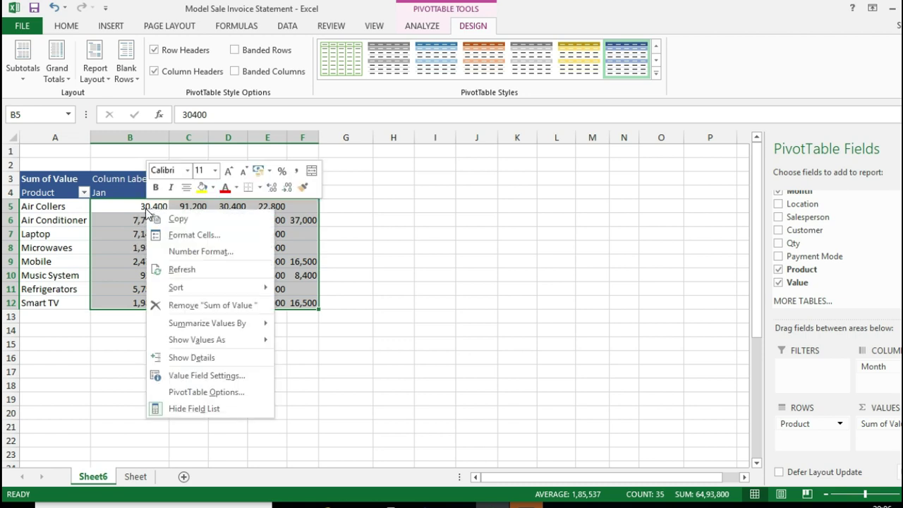
click(187, 252)
click(51, 165)
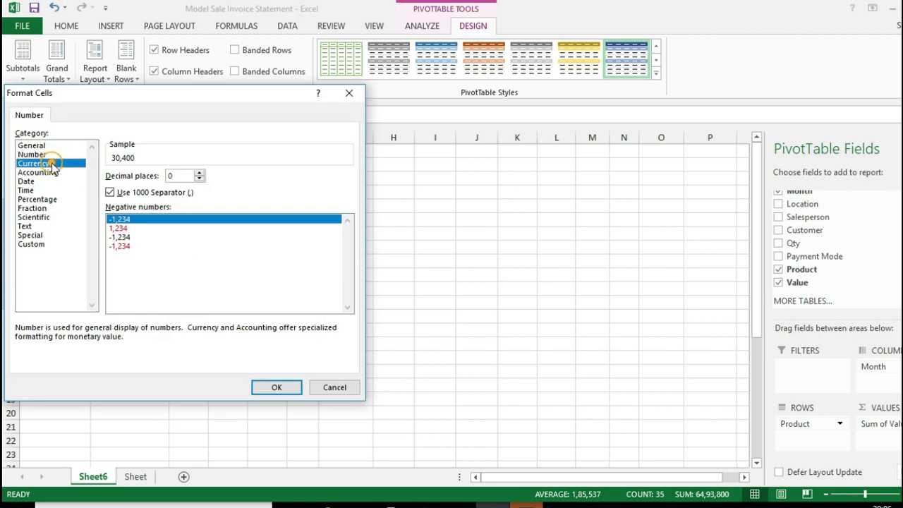
click(212, 193)
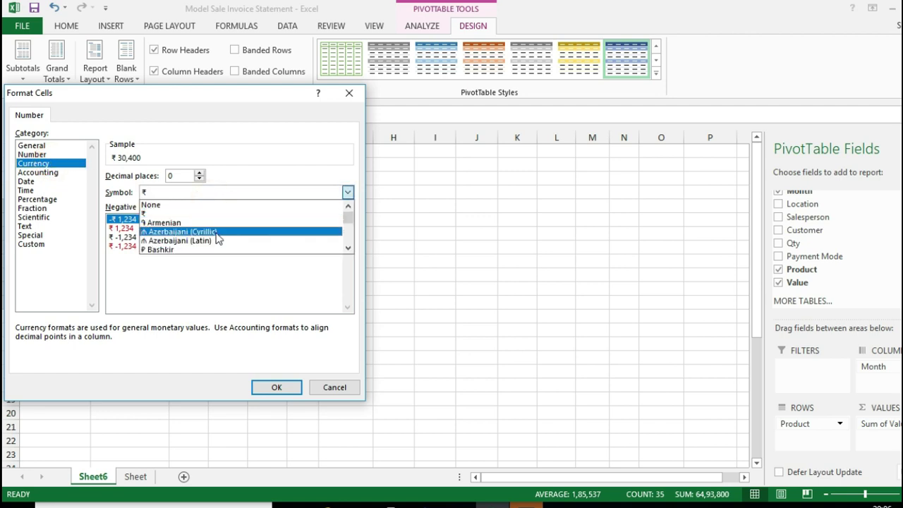
scroll(216, 214, down, 1)
scroll(214, 215, up, 1)
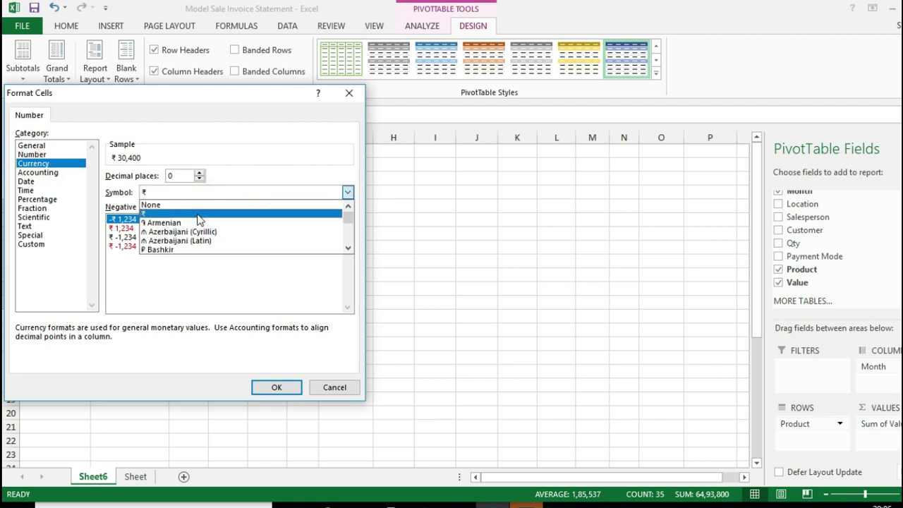
click(198, 215)
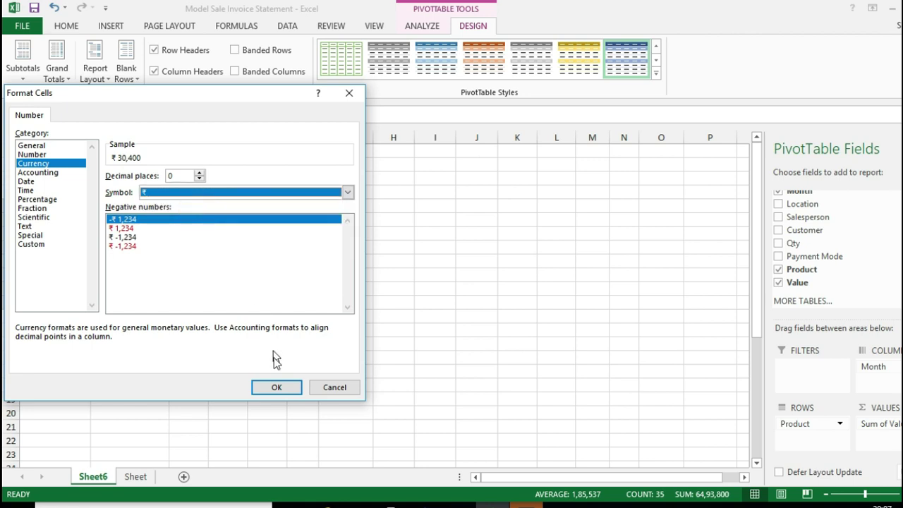
click(279, 384)
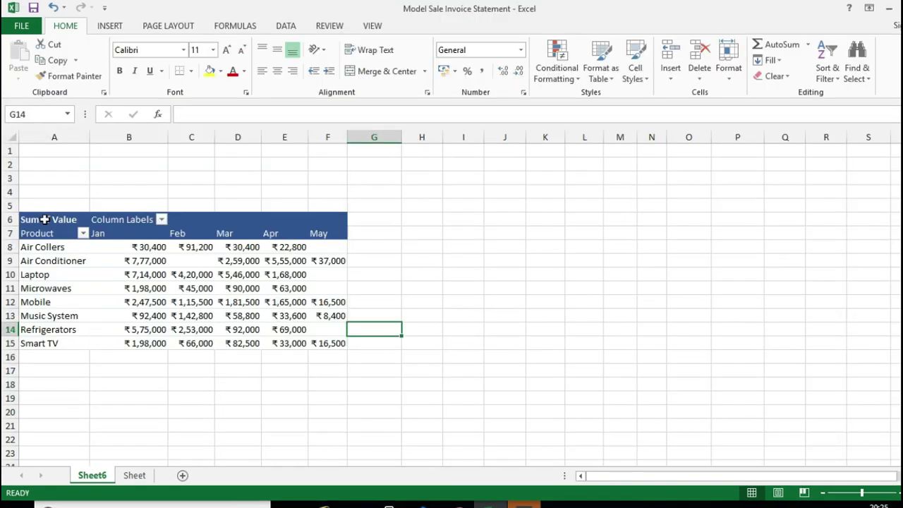
Paste a copy of the pivot table at I6 and remove Month from the copy's columns.
drag(44, 219, 339, 342)
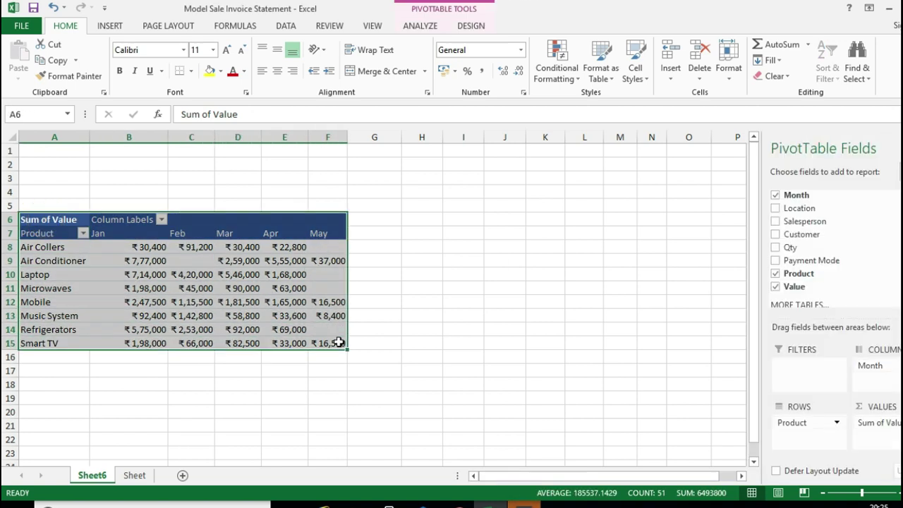
key(ctrl+c)
click(466, 223)
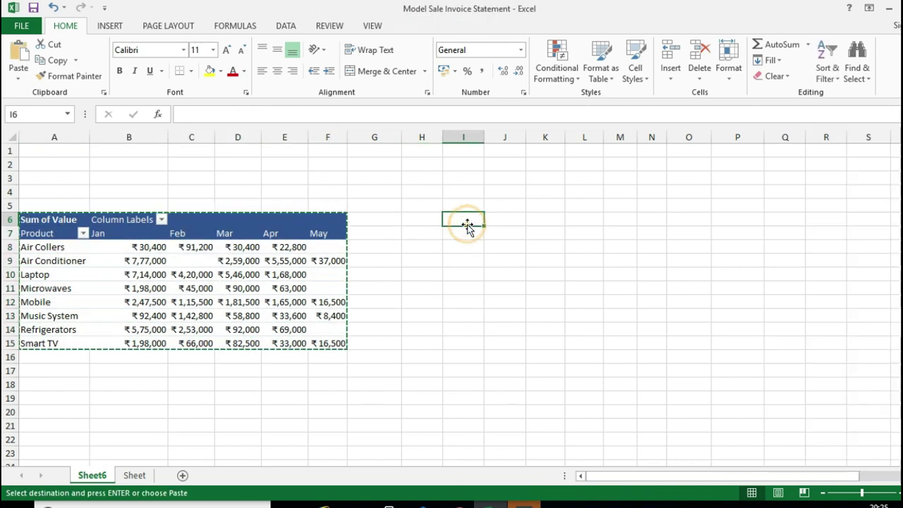
key(ctrl+v)
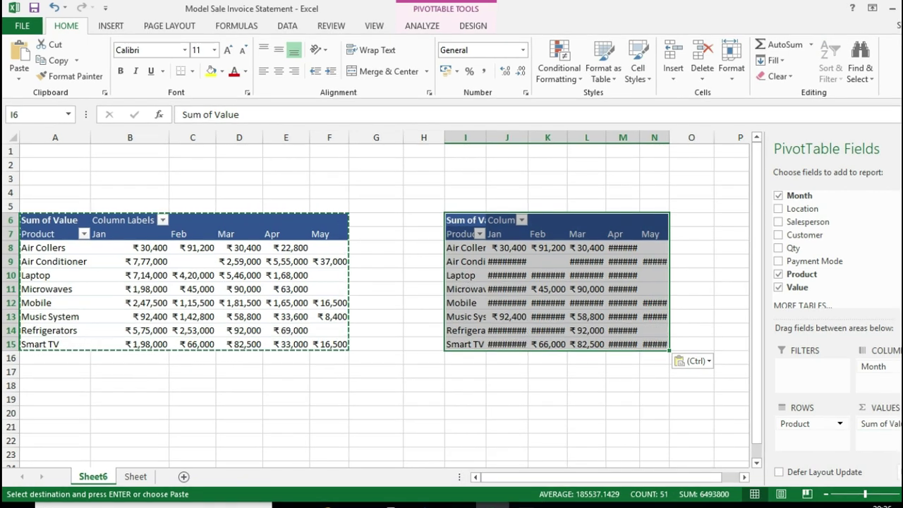
drag(881, 370, 656, 396)
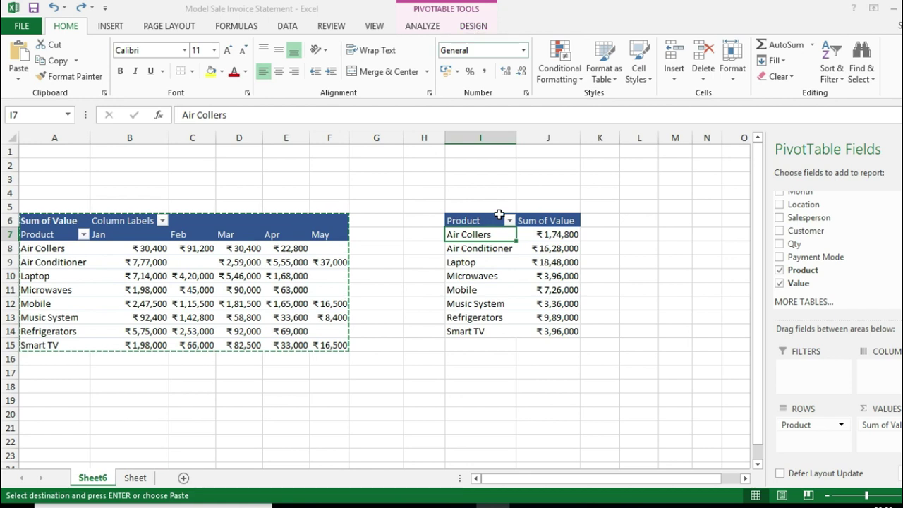
Turn on grand totals for rows and columns in the copied product pivot table.
click(502, 290)
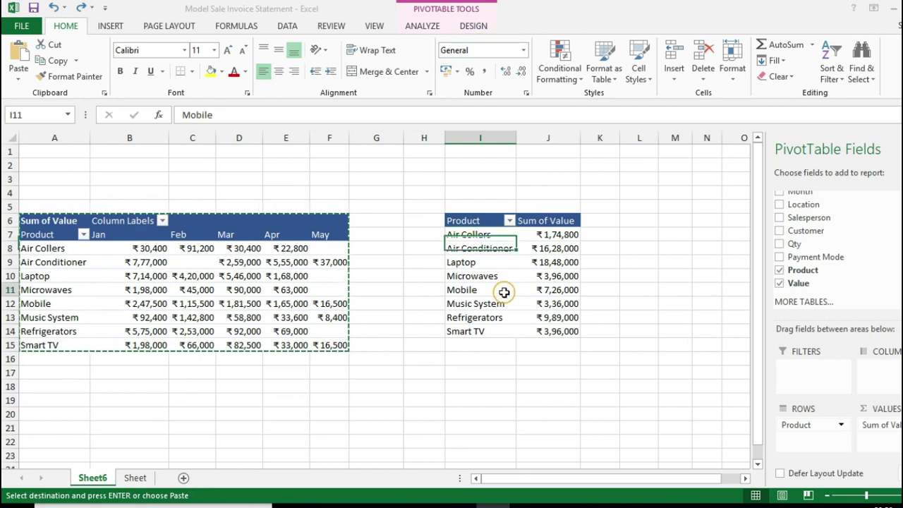
click(473, 26)
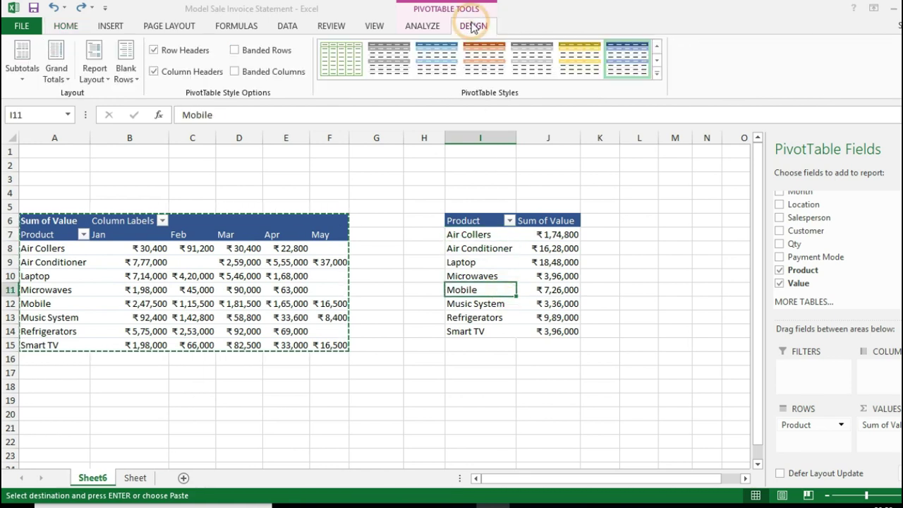
click(57, 73)
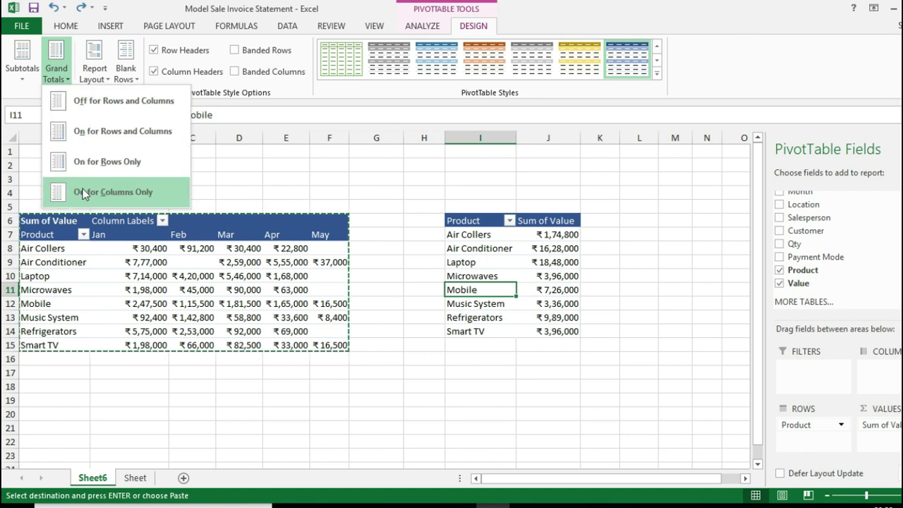
click(105, 133)
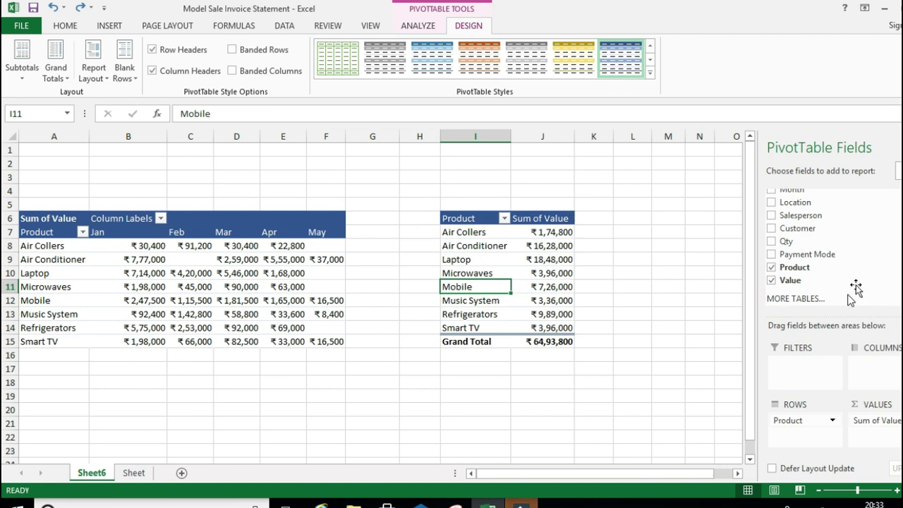
Add Value a second time to the product summary's values and show it as % of Grand Total.
drag(805, 284, 883, 445)
drag(619, 232, 626, 328)
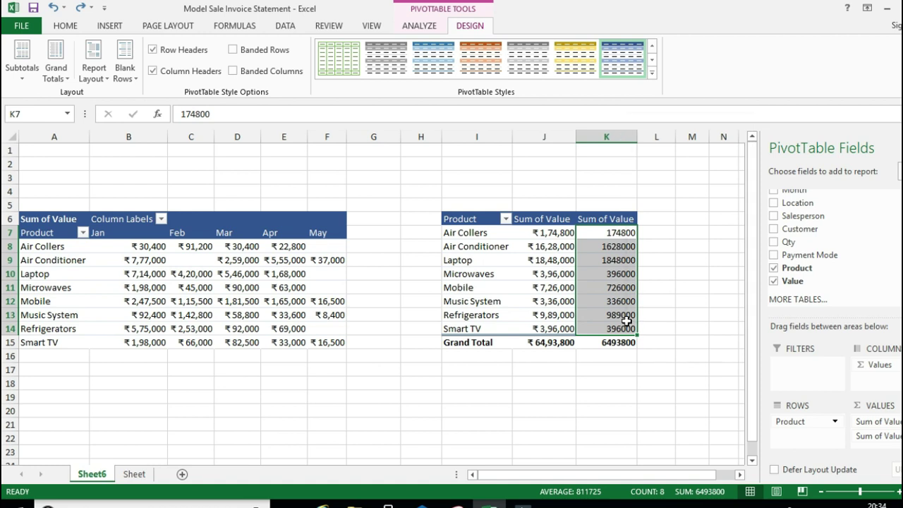
right_click(630, 320)
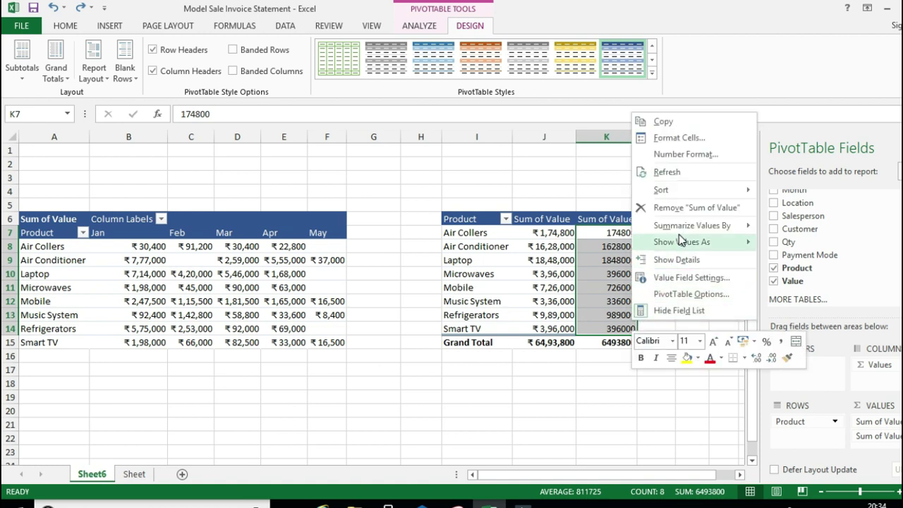
mouse_move(680, 234)
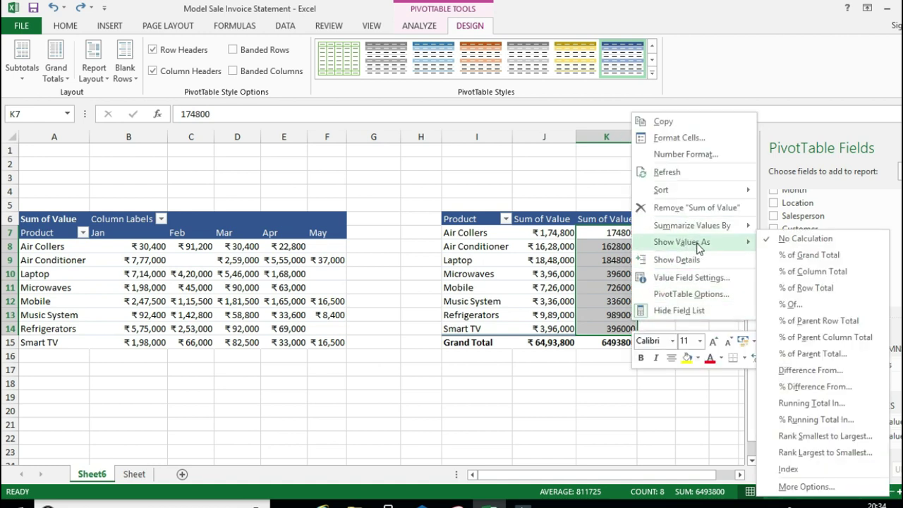
click(813, 261)
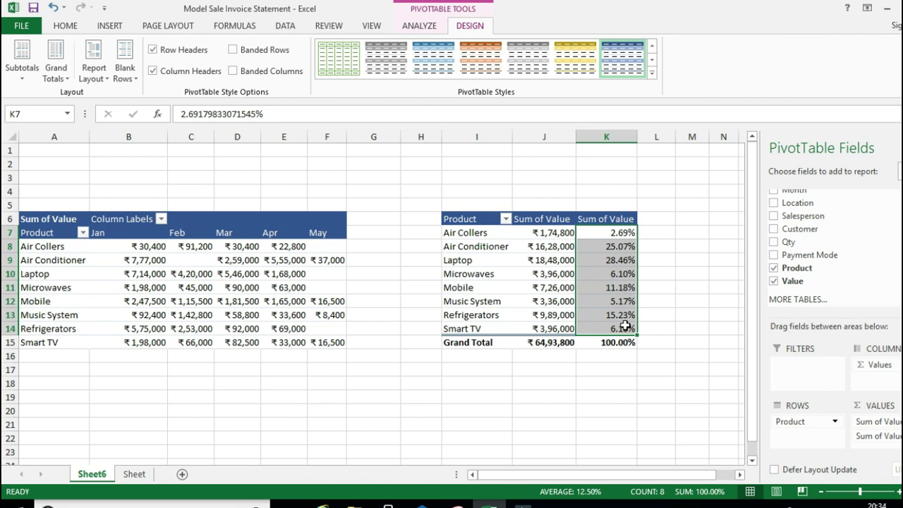
Sort the product summary by its percentage column from largest to smallest.
click(606, 247)
right_click(607, 234)
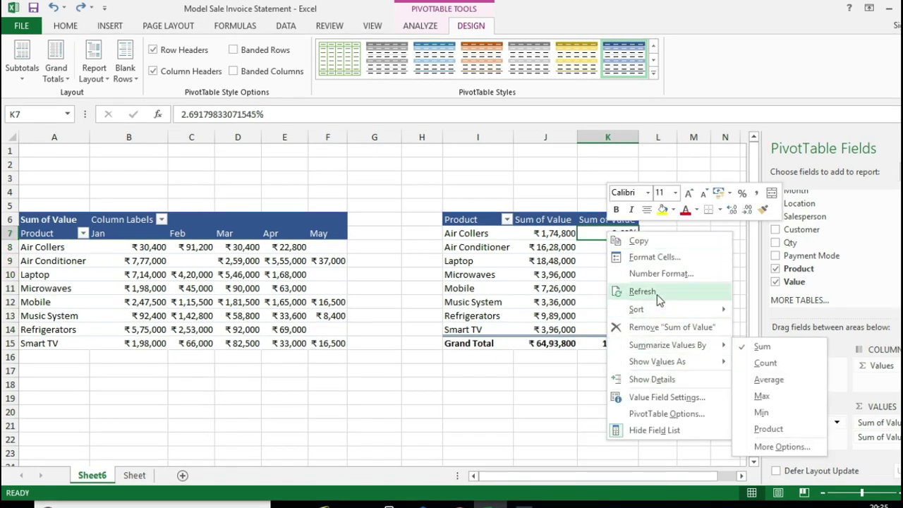
mouse_move(679, 312)
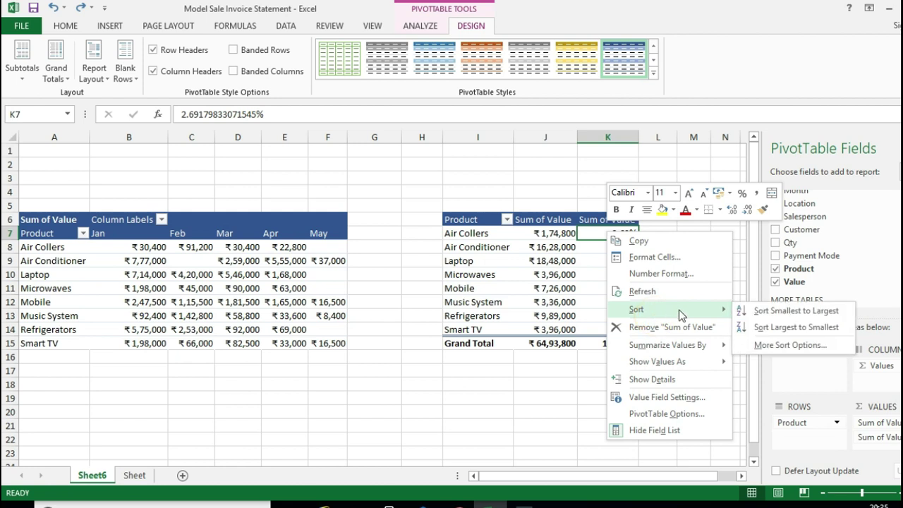
click(781, 328)
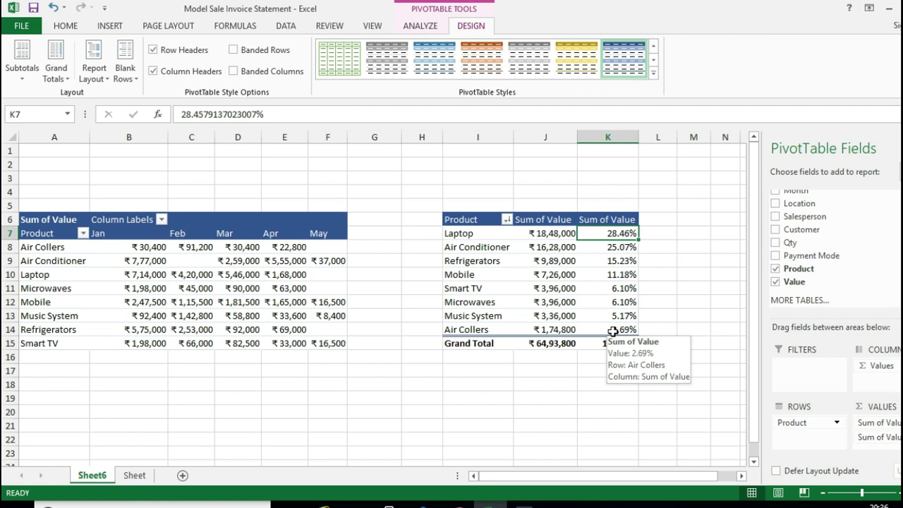
Apply the gold pivot style with dark header to the product share summary and delete the empty column H.
click(533, 273)
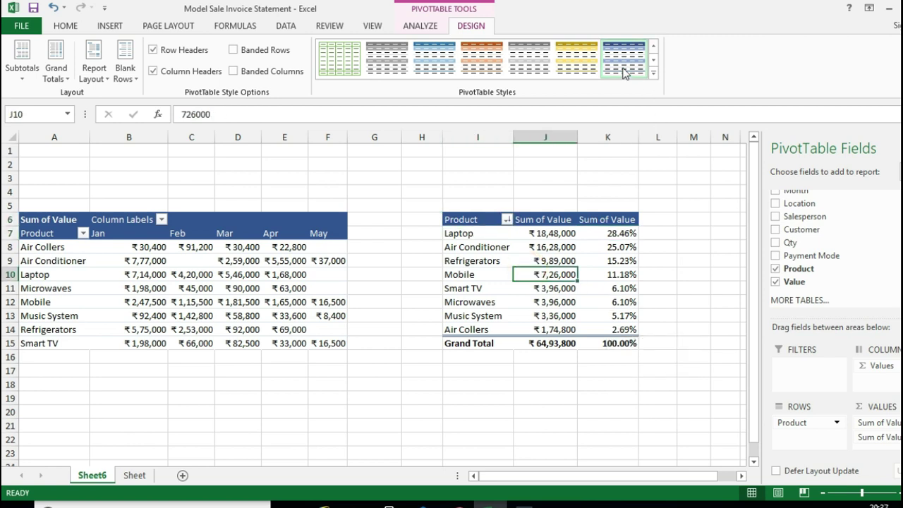
click(562, 66)
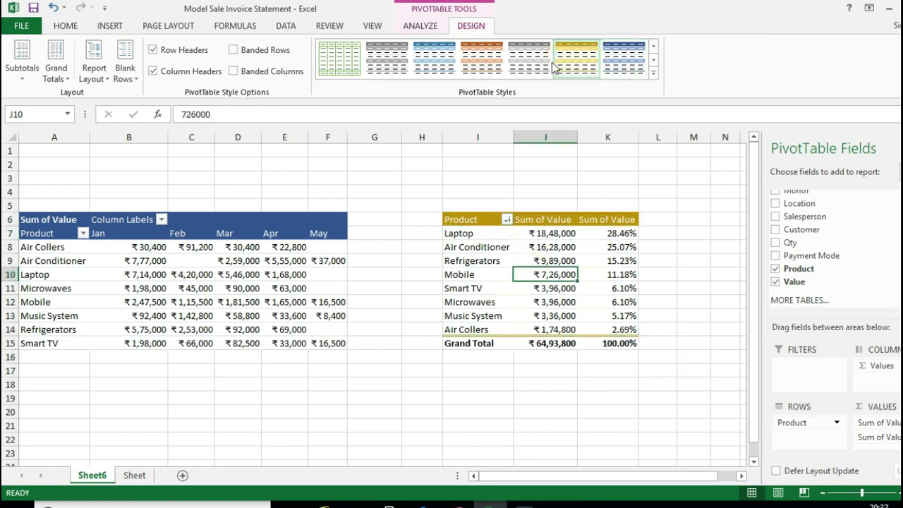
click(419, 135)
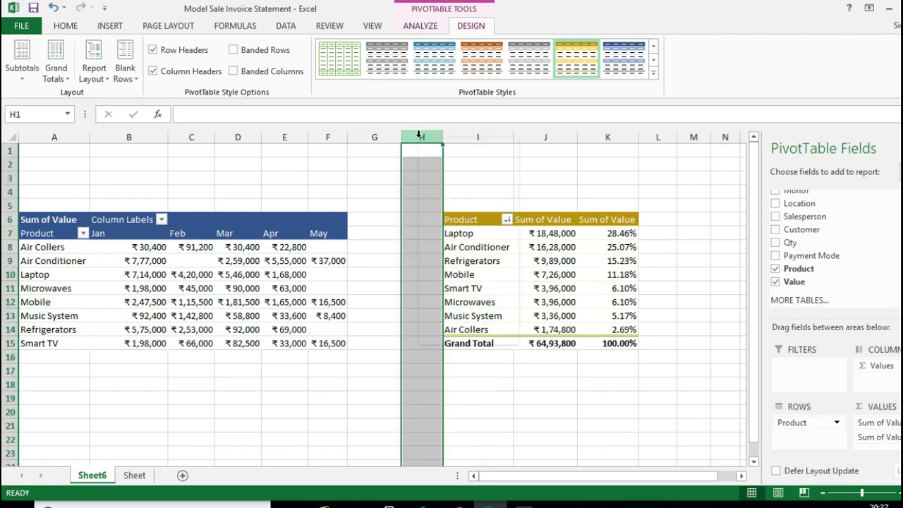
right_click(421, 136)
click(432, 252)
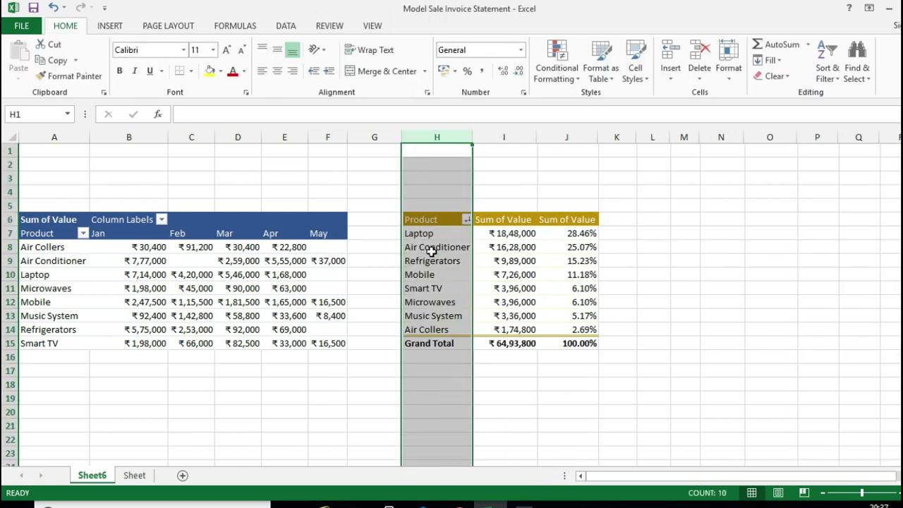
Paste a copy of the product share summary at L6 and narrow the spacer columns G and K.
click(583, 302)
drag(422, 219, 577, 339)
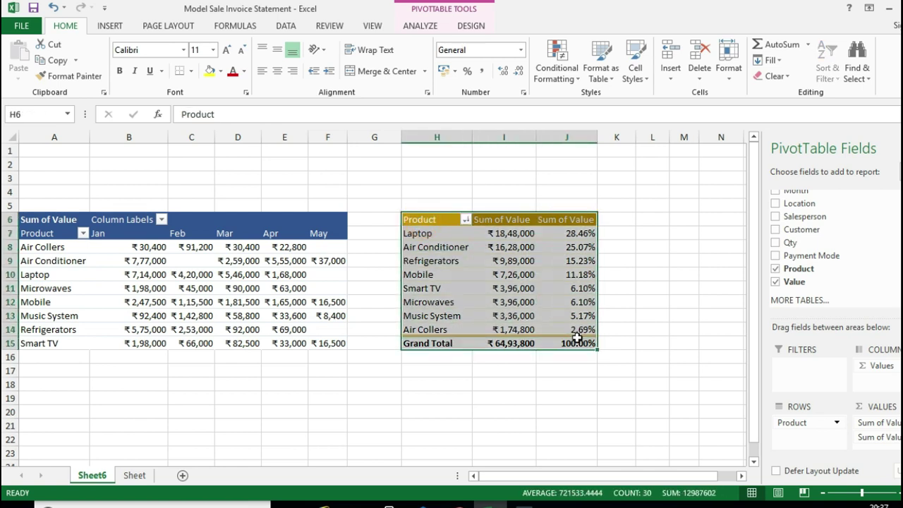
key(ctrl+c)
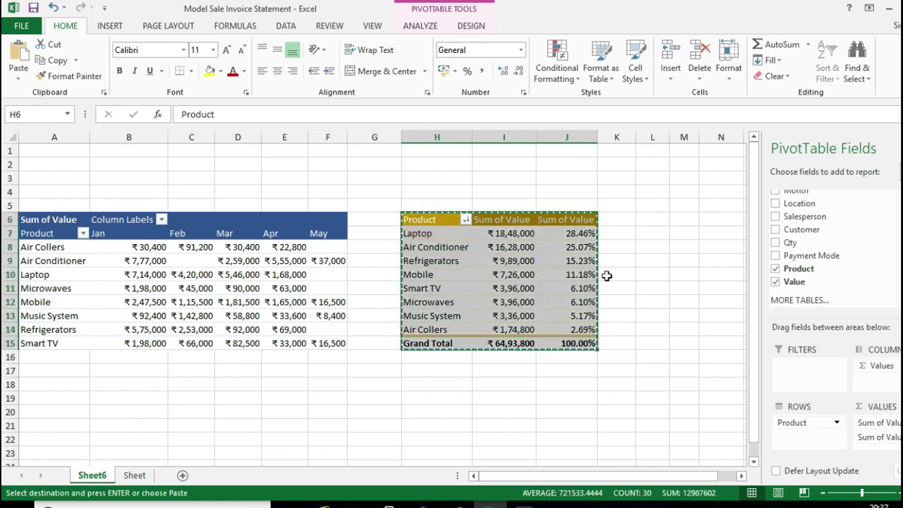
click(638, 221)
key(ctrl+v)
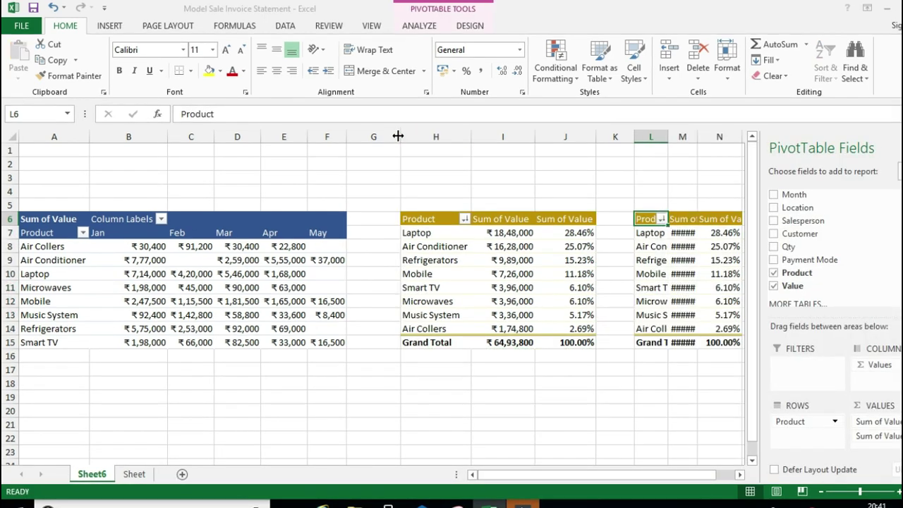
drag(398, 136, 372, 137)
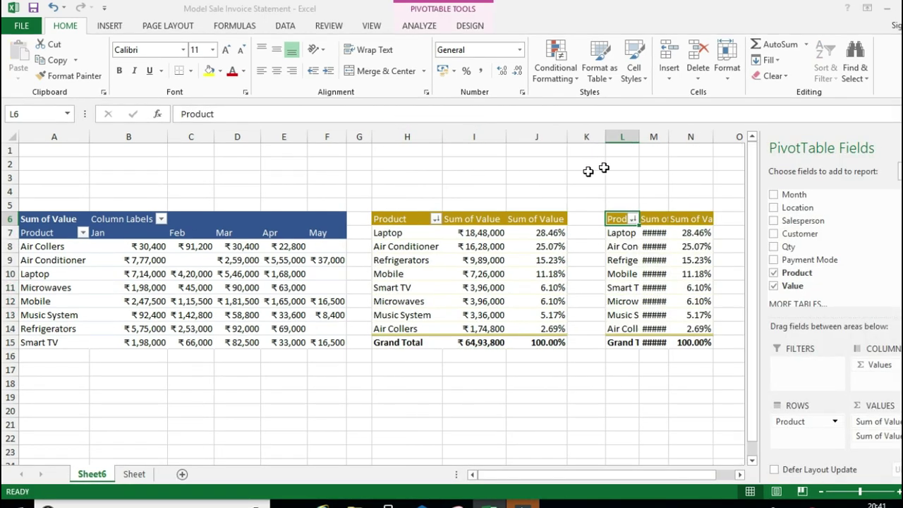
drag(602, 134, 591, 136)
Apply the orange pivot style with dark header to the copied summary at L6.
click(659, 222)
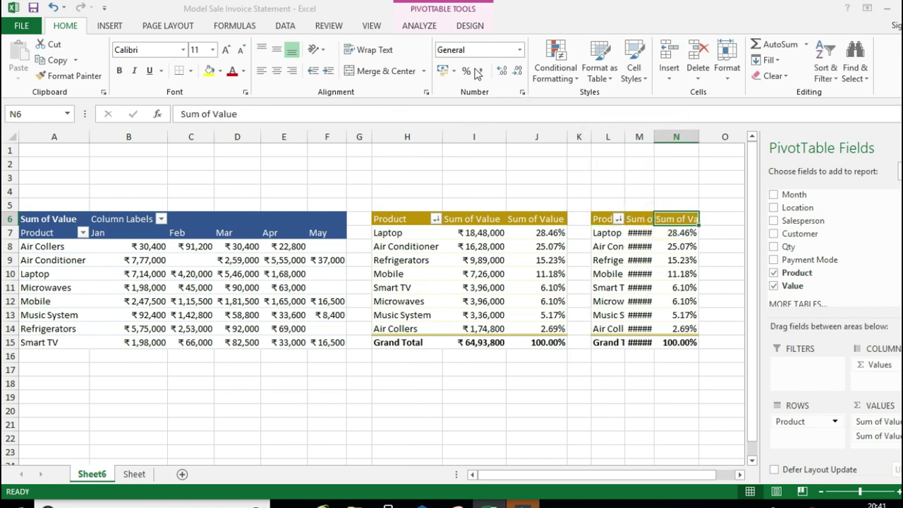
click(472, 26)
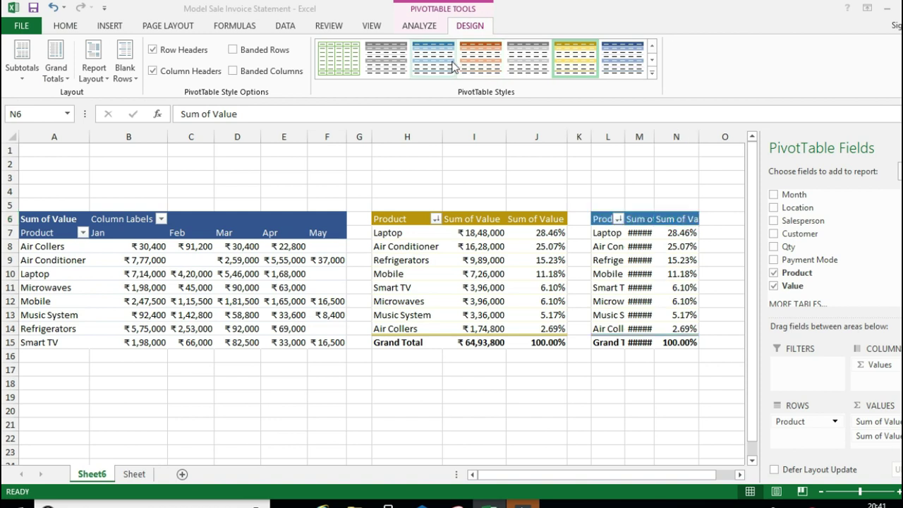
click(490, 63)
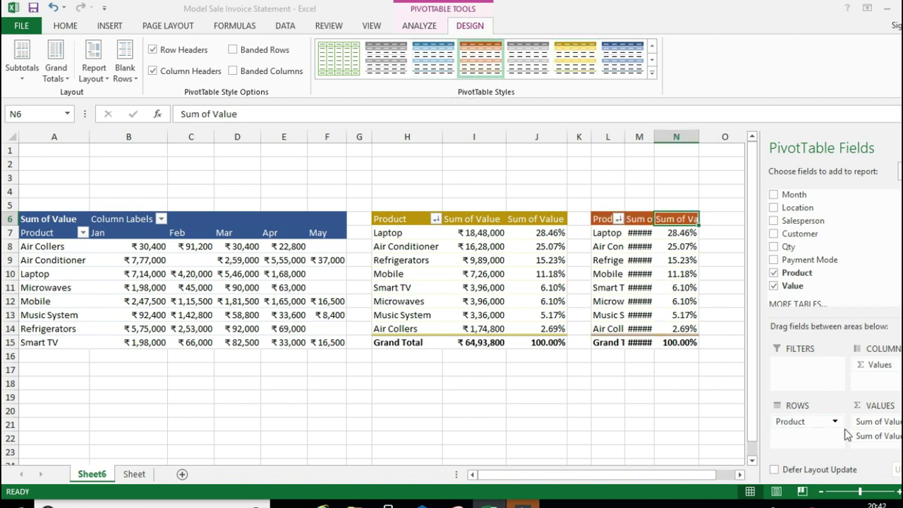
Replace both Value fields in the orange pivot table's values with Qty.
drag(875, 424, 647, 416)
drag(891, 422, 561, 420)
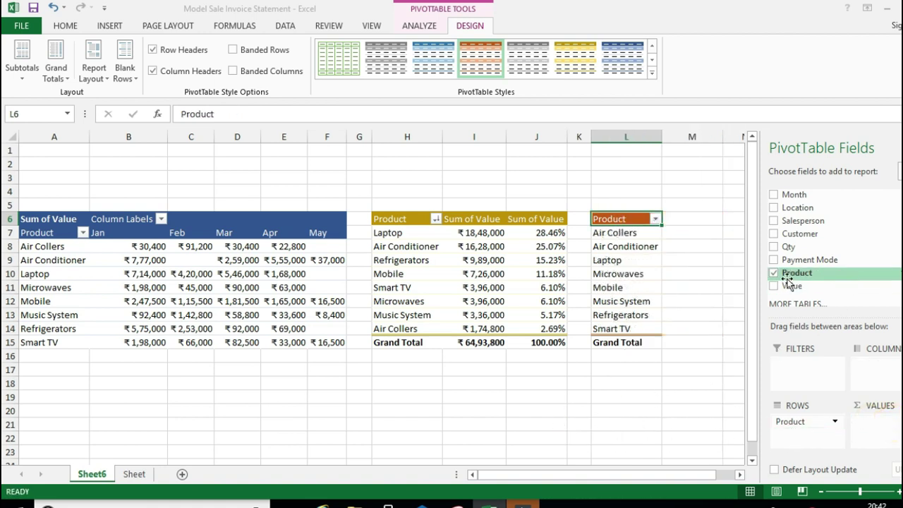
drag(788, 252, 867, 427)
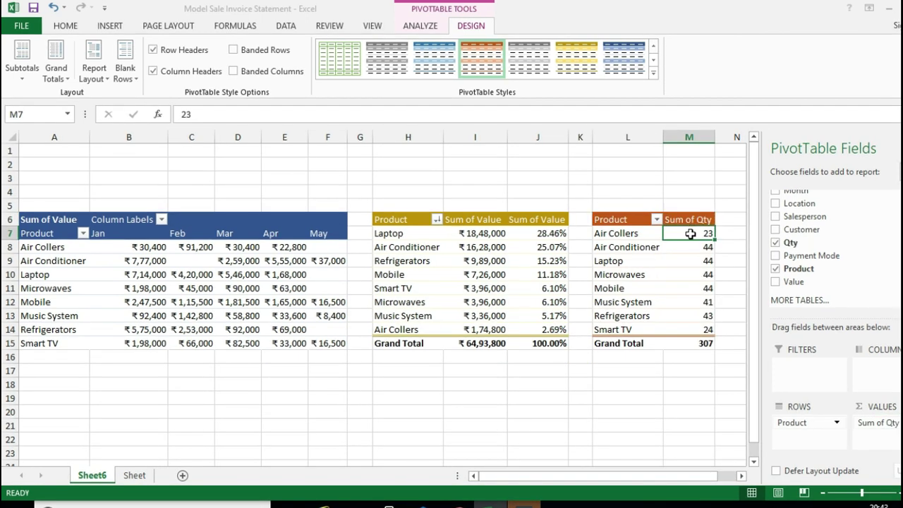
Sort the orange product table by Sum of Qty from largest to smallest.
right_click(690, 235)
click(690, 234)
right_click(690, 234)
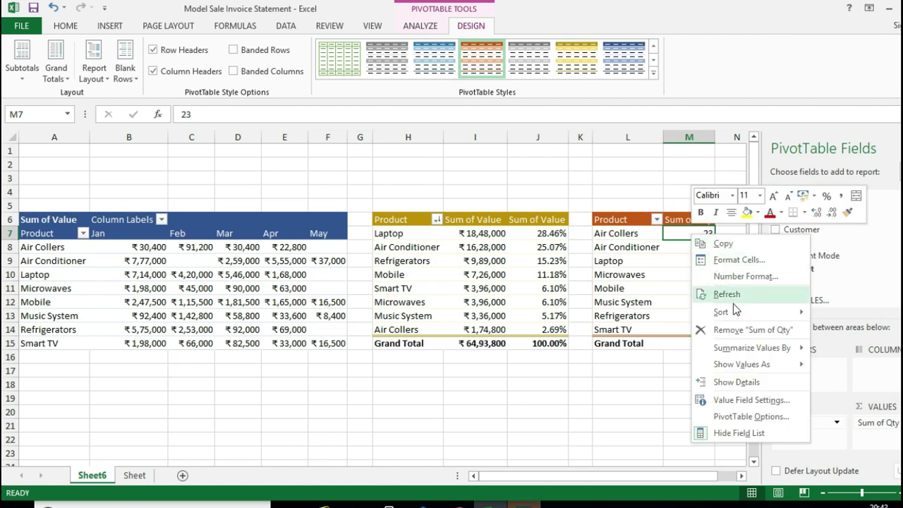
mouse_move(734, 321)
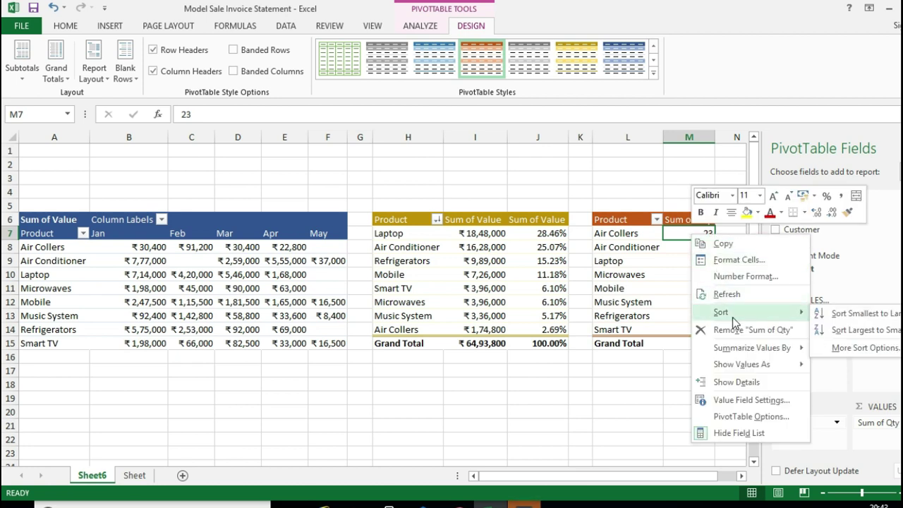
click(878, 330)
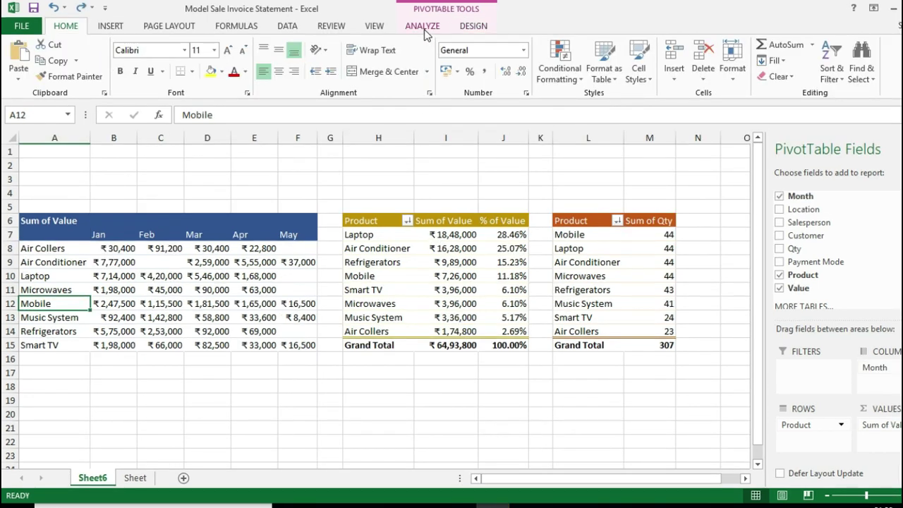
Insert a Month slicer for the monthly product table and place it beside the quantity table, starting around column N.
click(423, 27)
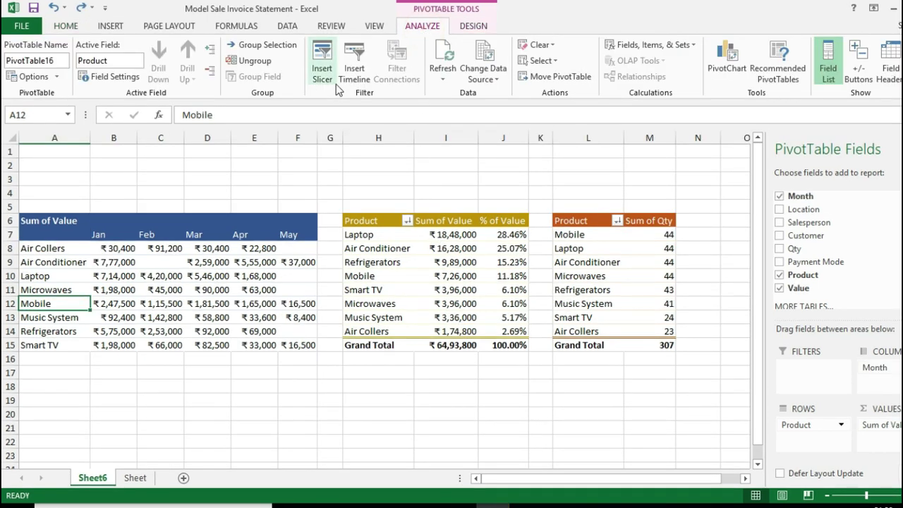
click(326, 79)
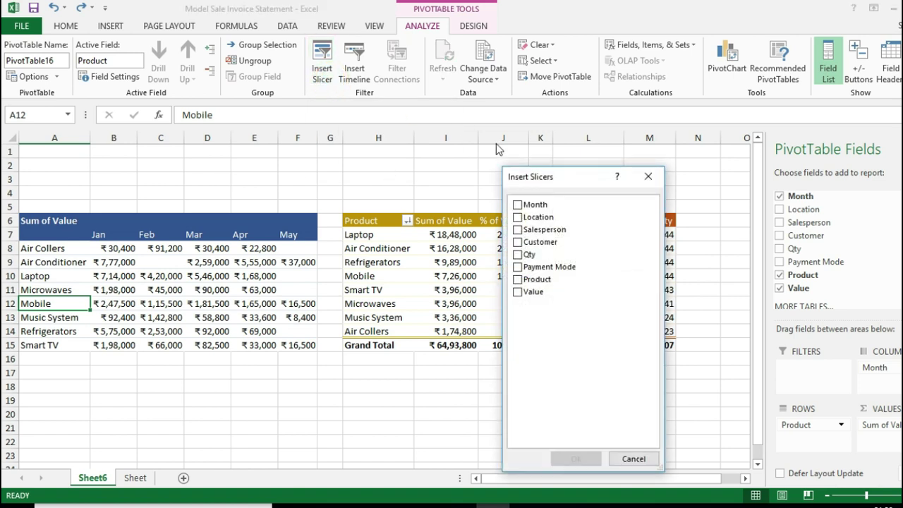
click(518, 206)
click(577, 459)
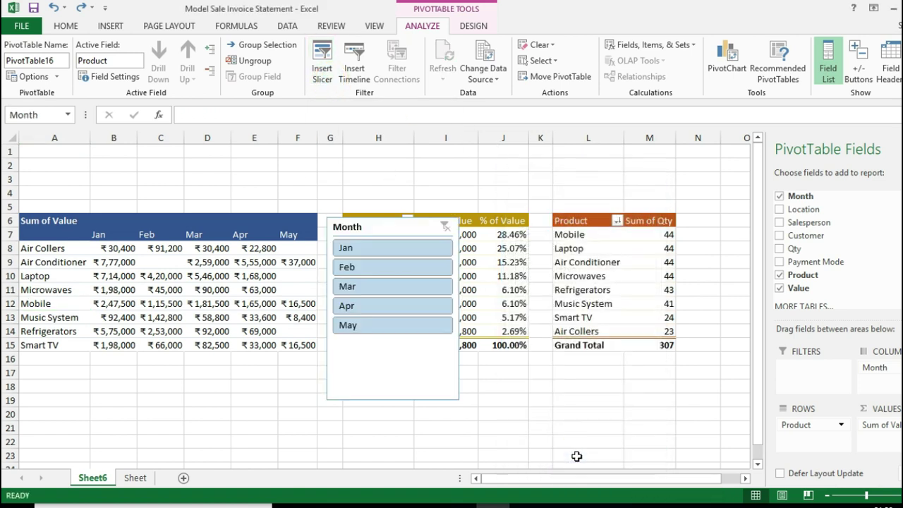
drag(363, 229, 727, 207)
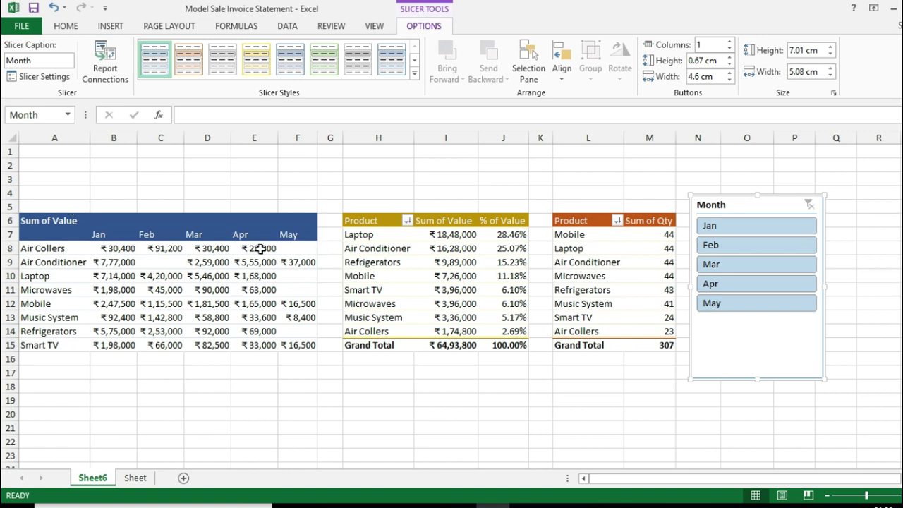
Filter the monthly table by each month from Jan to May with the slicer, and reselect all five months.
click(723, 228)
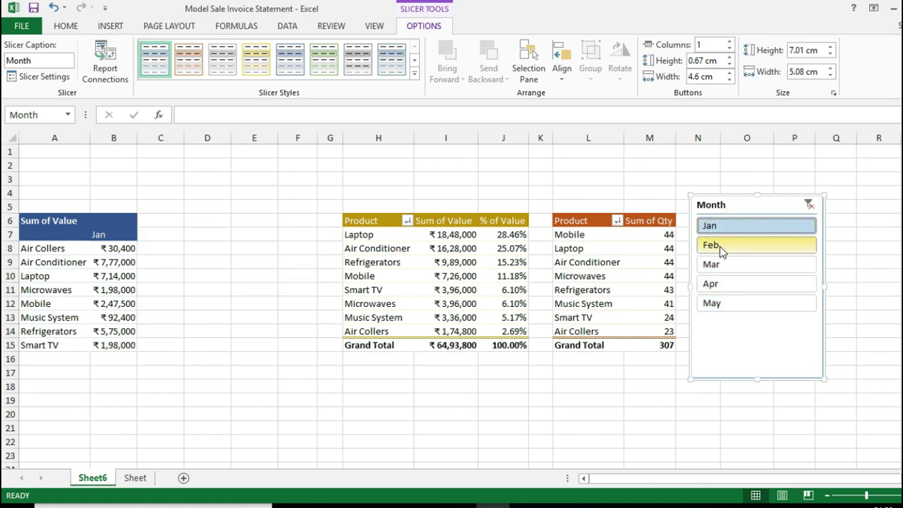
click(722, 247)
click(718, 265)
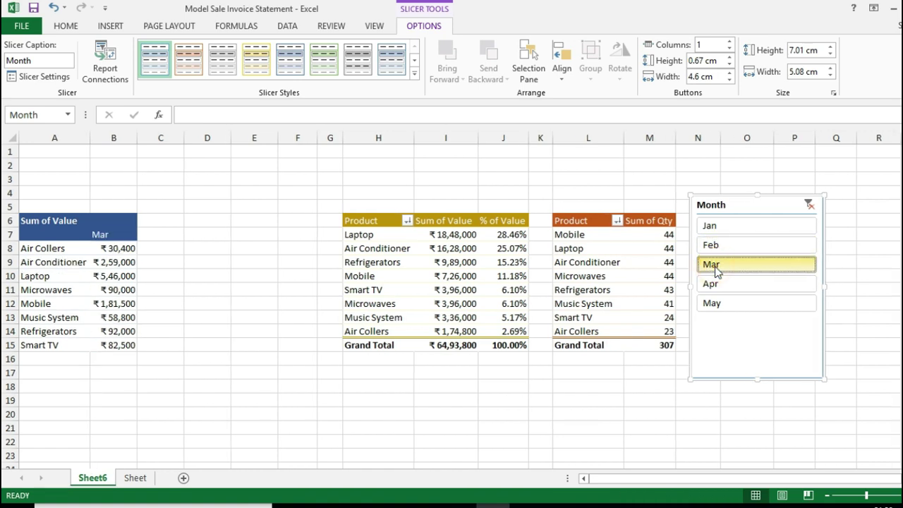
click(714, 291)
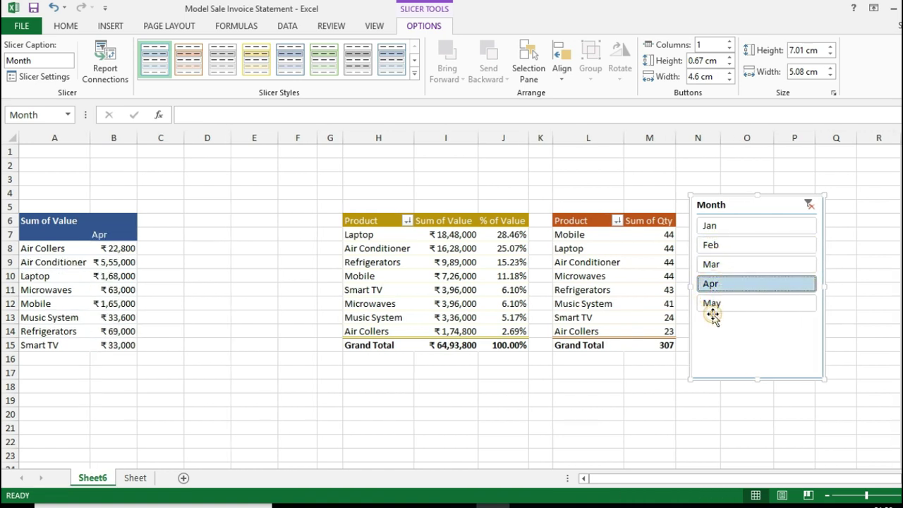
click(713, 309)
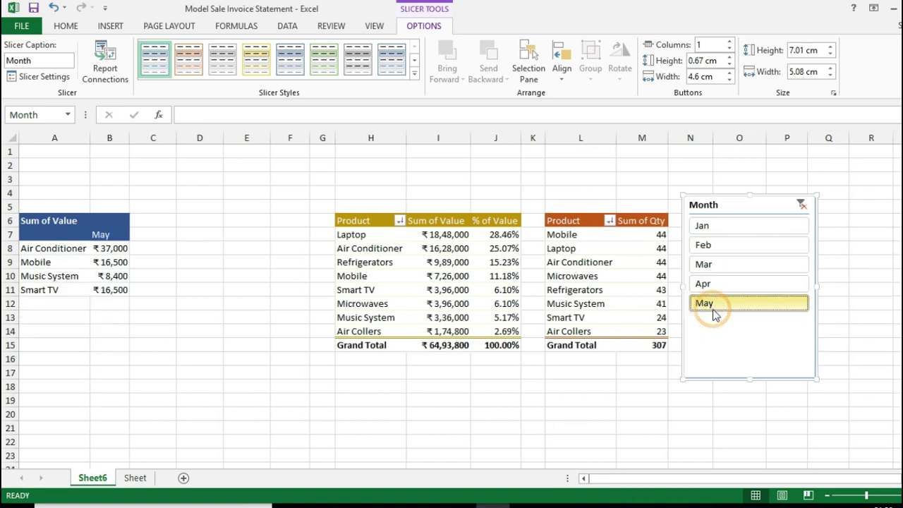
ctrl+click(709, 225)
ctrl+click(707, 247)
ctrl+click(712, 265)
ctrl+click(711, 284)
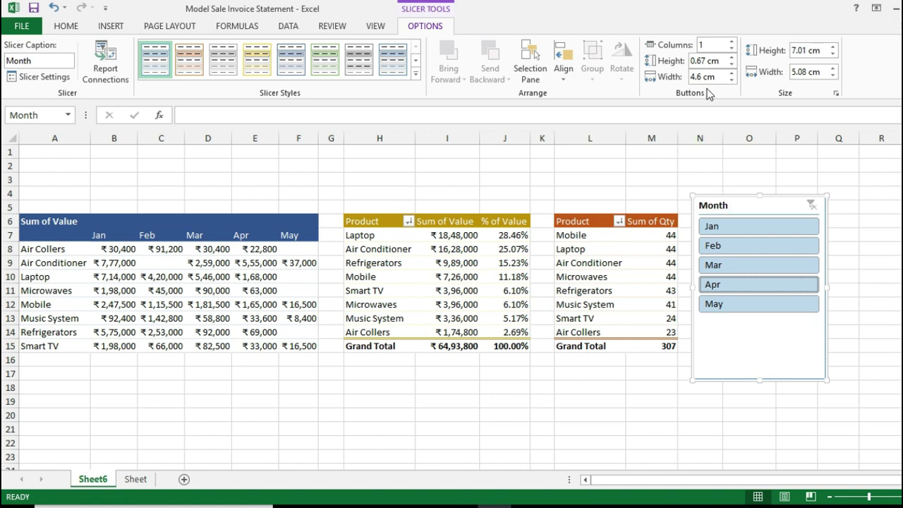
Arrange the Month slicer's buttons in 5 columns.
click(734, 41)
click(734, 41)
click(734, 41)
click(734, 41)
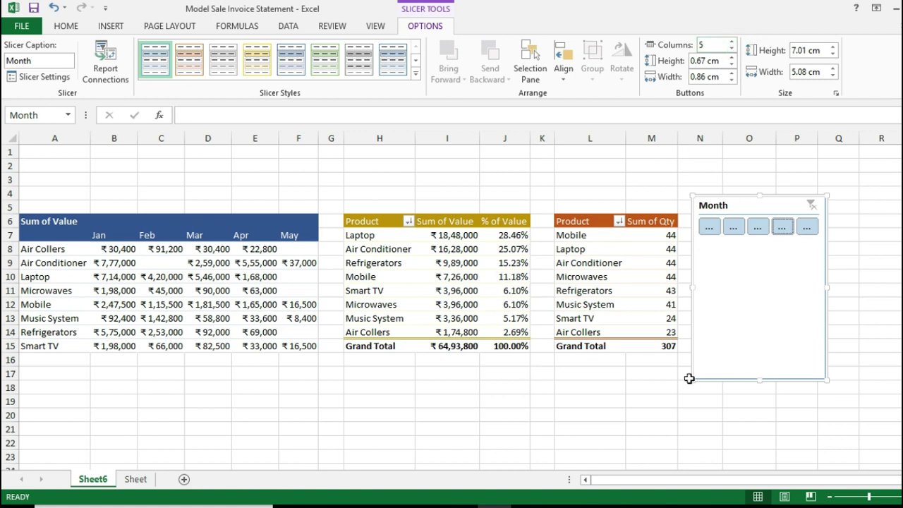
Resize the Month slicer to about 18.55 cm wide and 2.04 cm high and place it above the pivot tables.
drag(692, 382, 337, 235)
drag(539, 203, 317, 149)
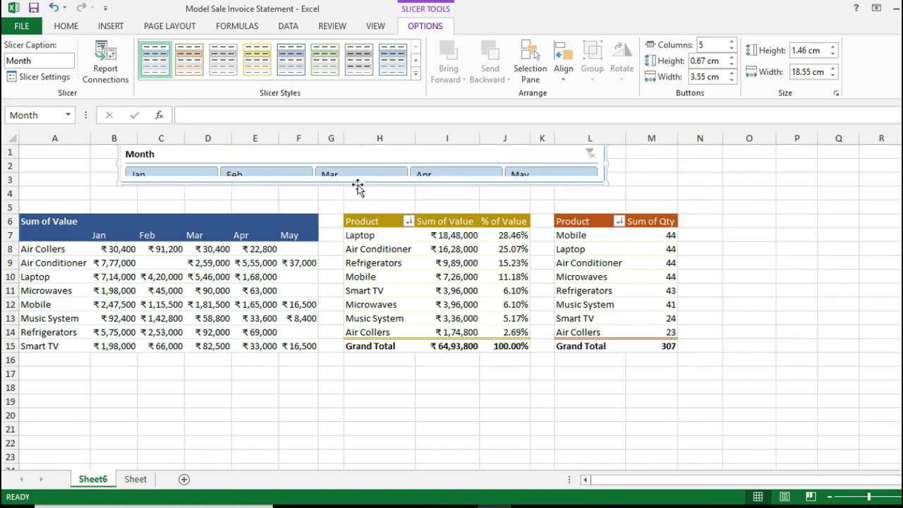
drag(360, 184, 363, 200)
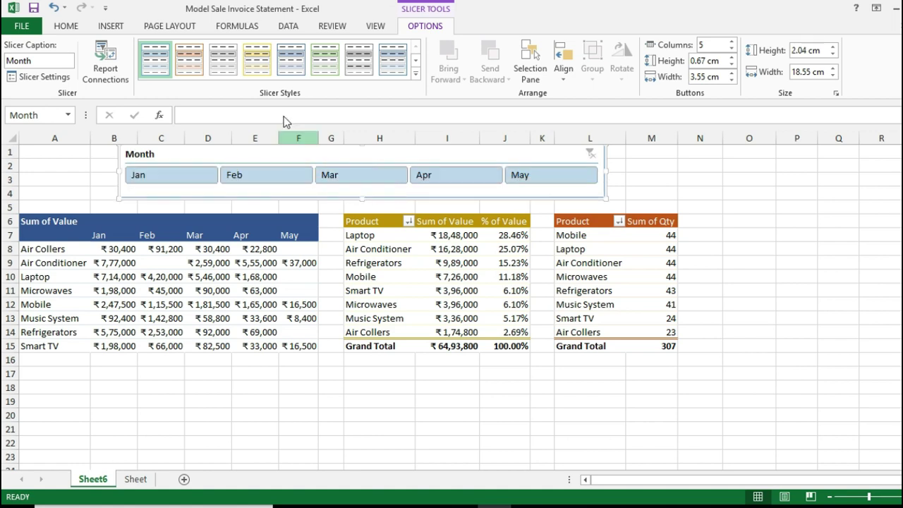
Apply the light orange style to the Month slicer and shift it so it starts above column A.
click(221, 62)
click(203, 61)
drag(361, 156, 278, 154)
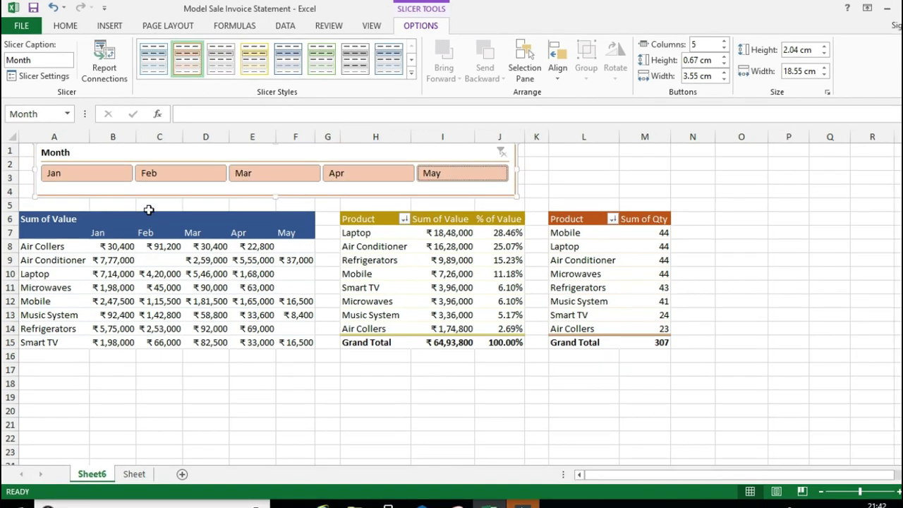
Step the Month slicer through Jan, Feb, Mar and Apr, and leave the monthly table filtered to May.
click(99, 173)
click(148, 175)
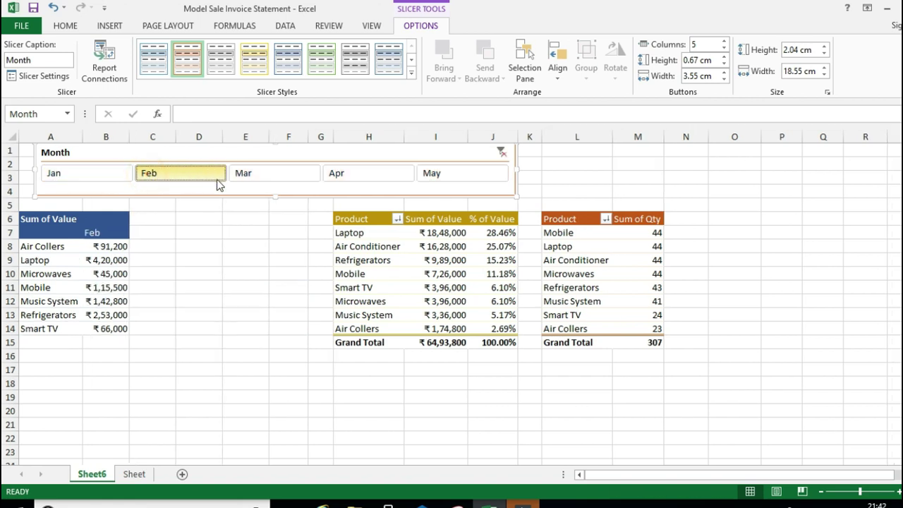
click(263, 180)
click(367, 178)
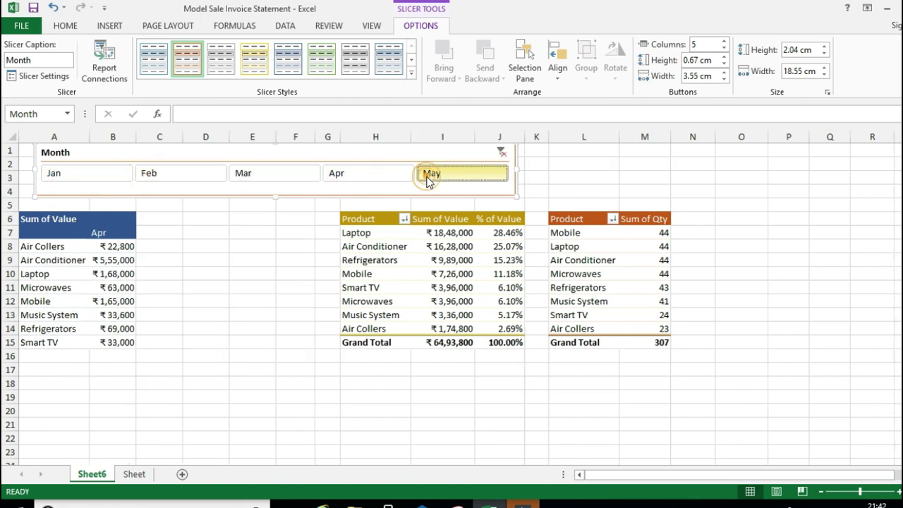
click(431, 176)
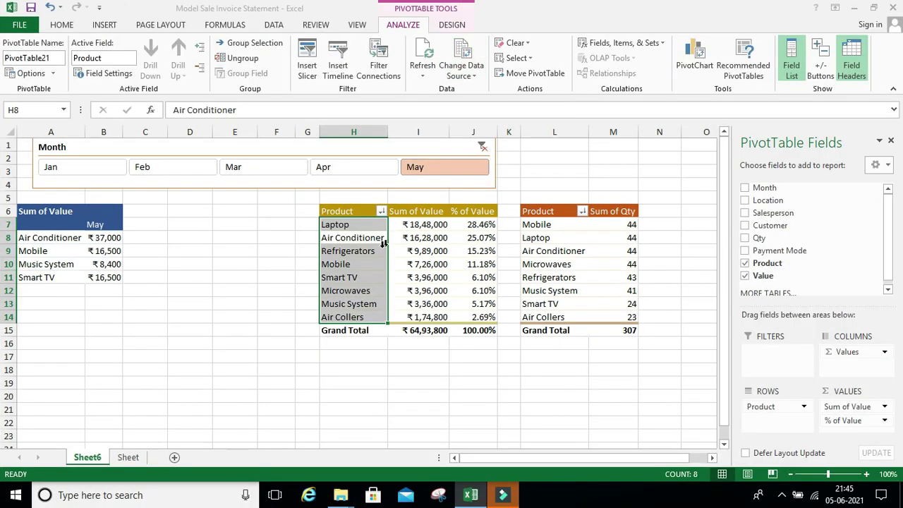
Connect the product share pivot table, with Sum of Value and % of Value, to the Month slicer.
click(455, 261)
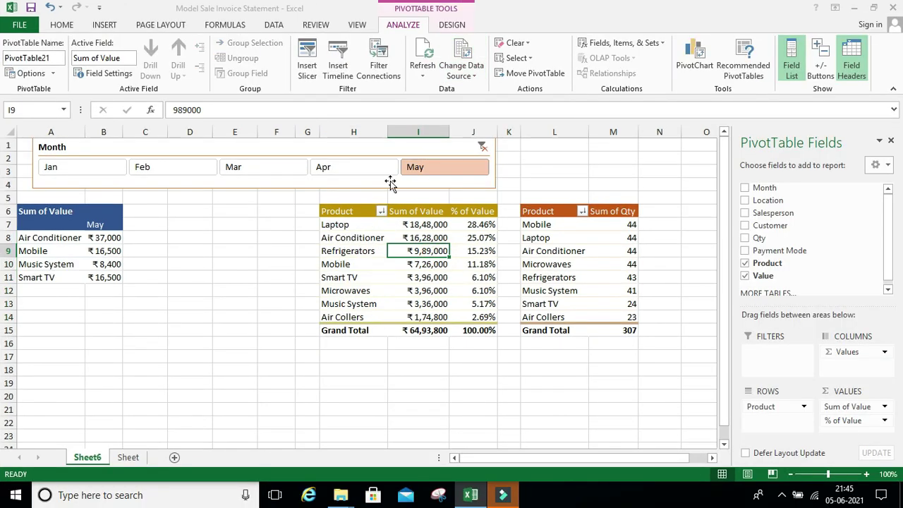
click(385, 83)
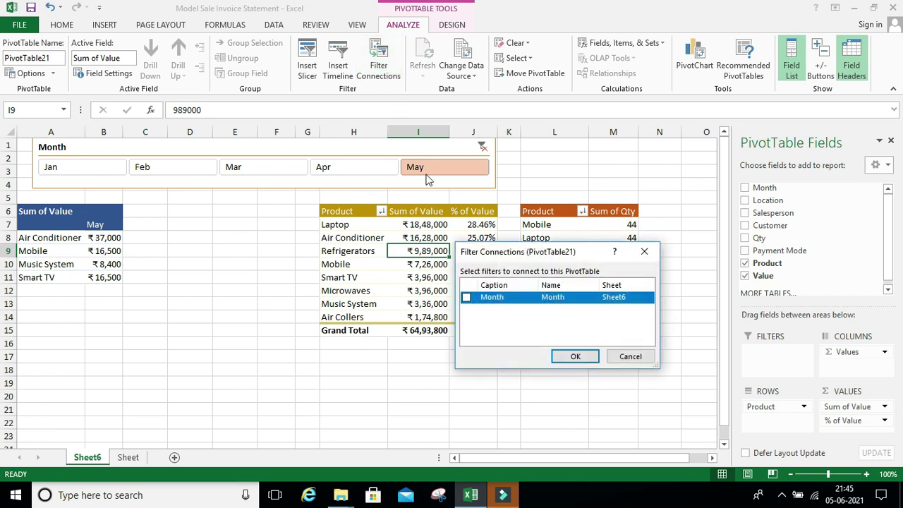
click(466, 297)
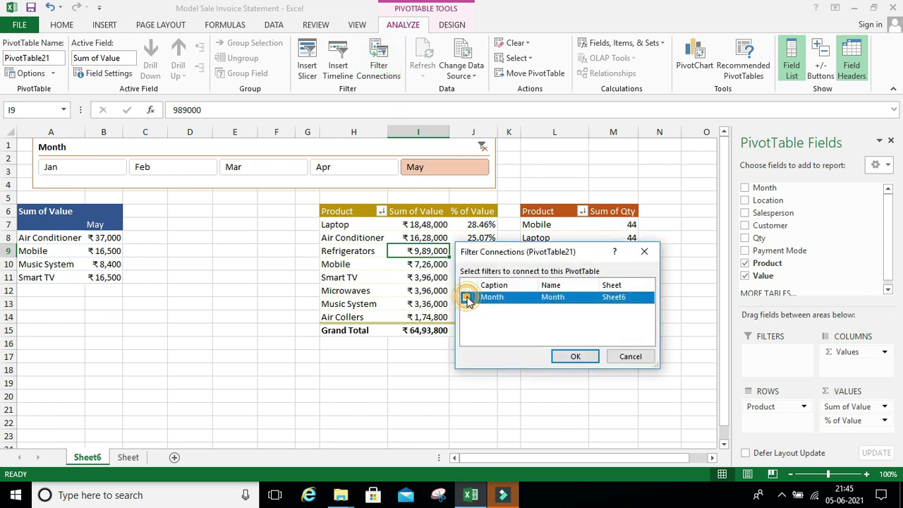
click(576, 356)
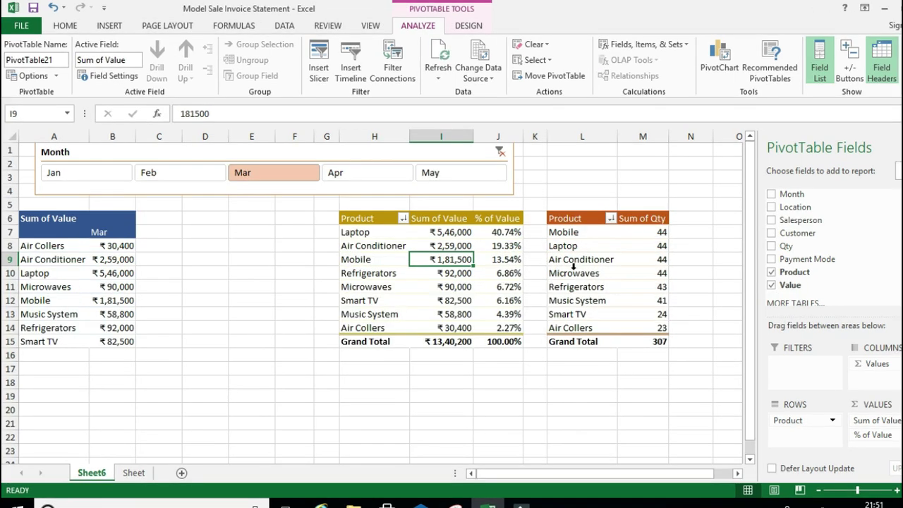
Connect the Sum of Qty pivot table to the Month slicer through its filter connections.
click(553, 256)
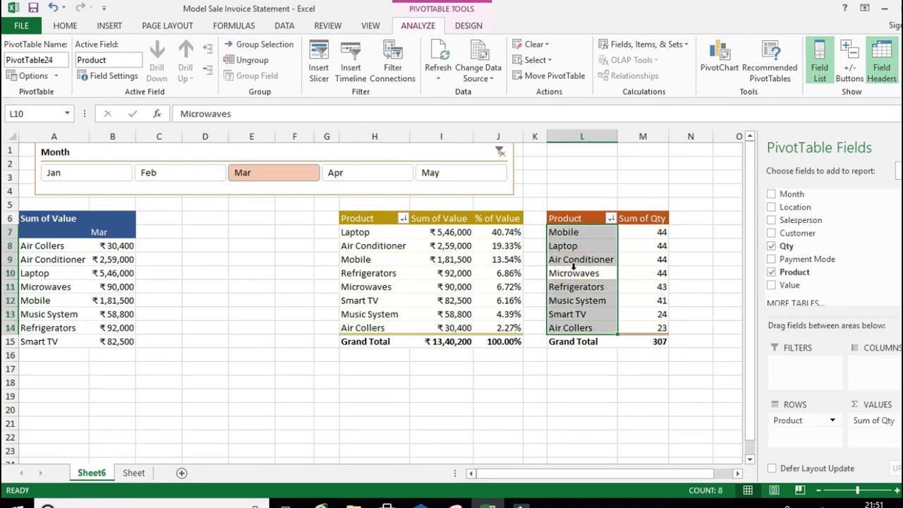
click(574, 263)
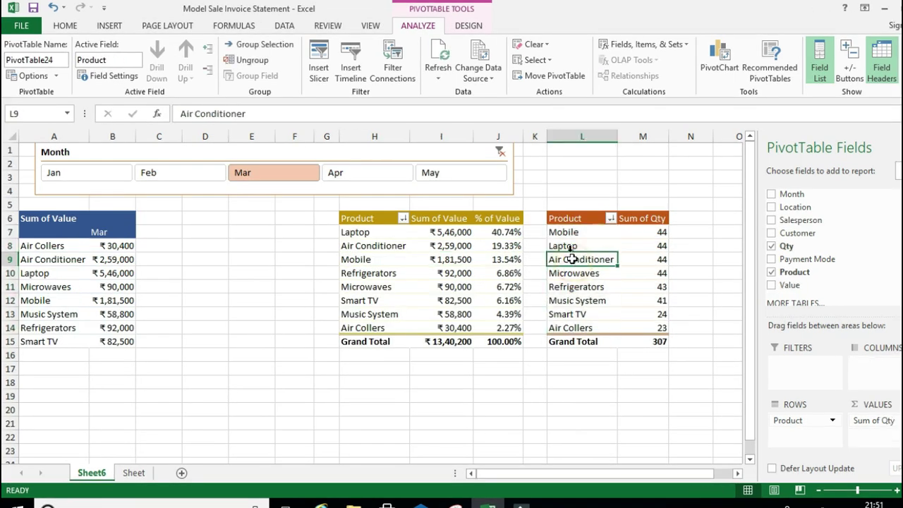
click(394, 67)
click(484, 308)
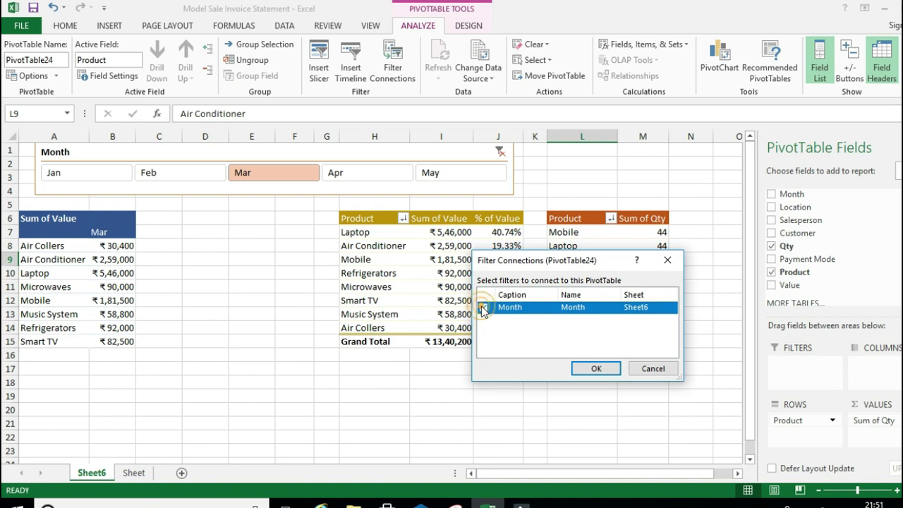
click(599, 369)
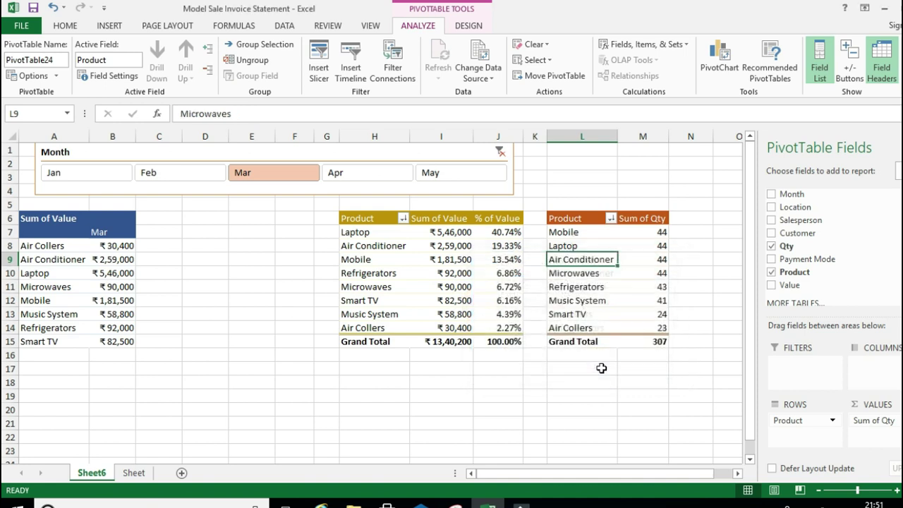
Switch the Month slicer between Apr, Mar, Feb and Jan to check that all three pivot tables respond.
click(374, 178)
click(272, 175)
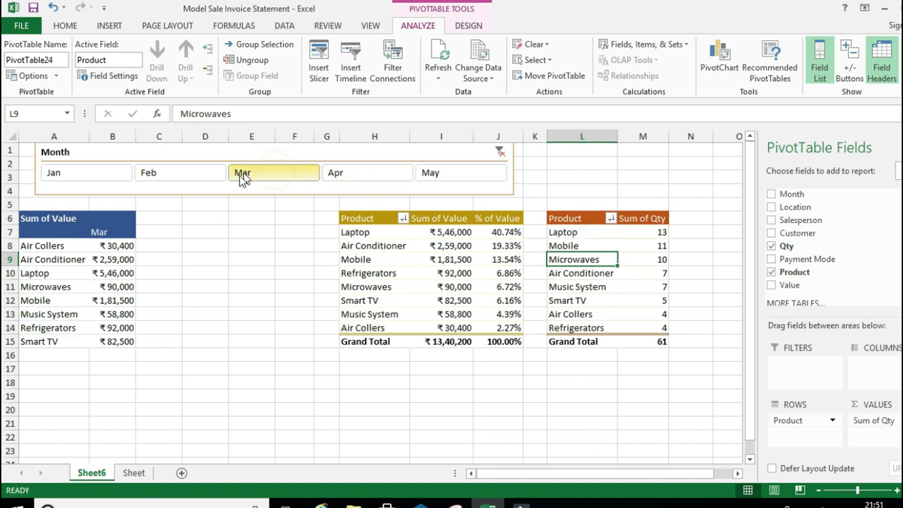
click(222, 177)
click(106, 174)
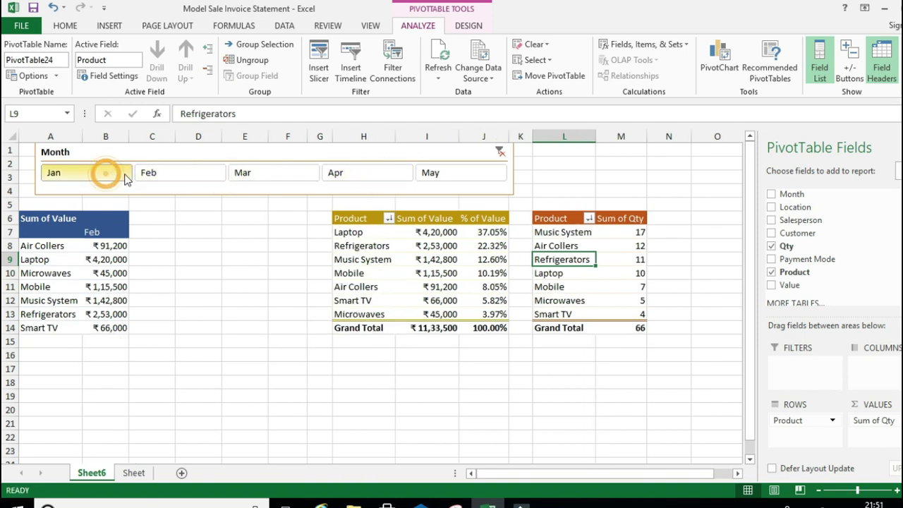
click(166, 178)
click(289, 173)
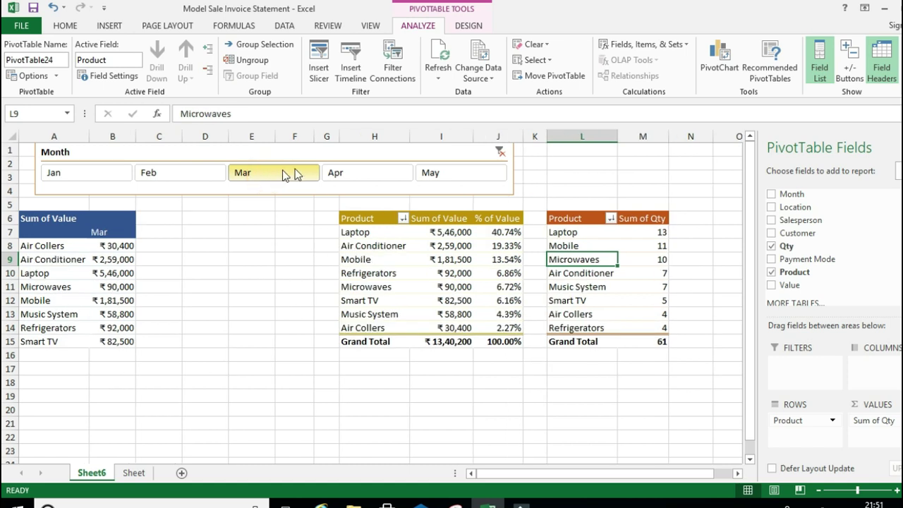
click(360, 174)
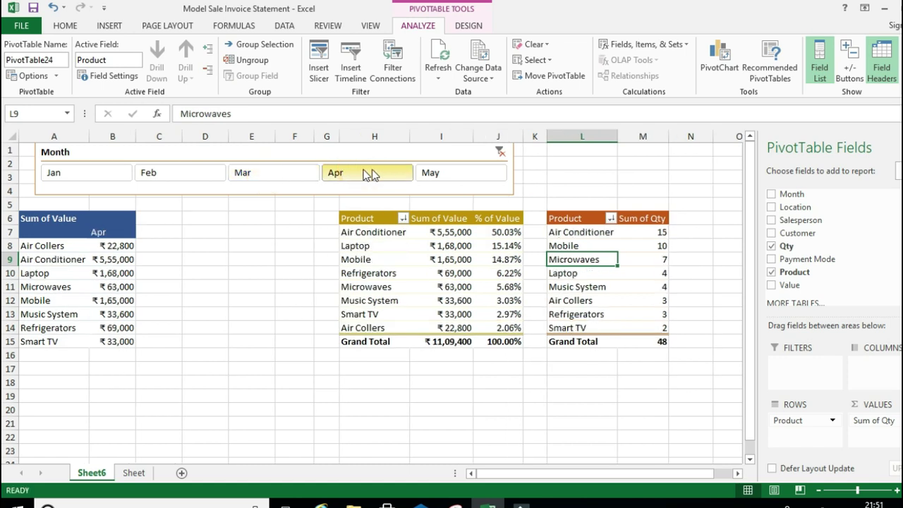
Select Jan, Feb, Mar, Apr and May together in the Month slicer.
click(83, 178)
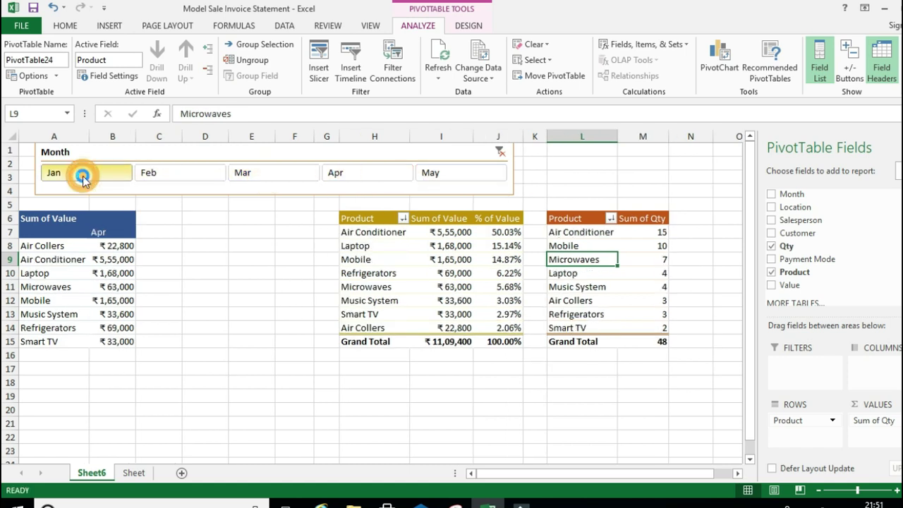
ctrl+click(165, 178)
ctrl+click(273, 179)
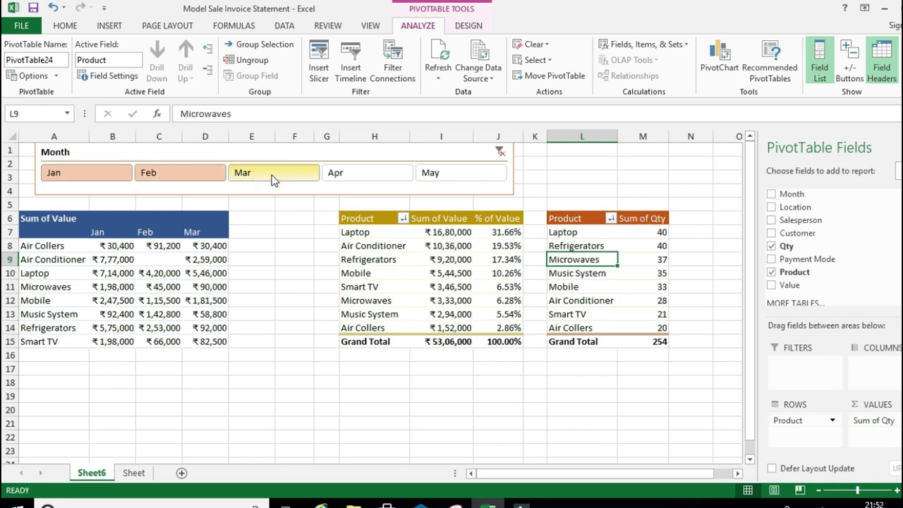
ctrl+click(431, 177)
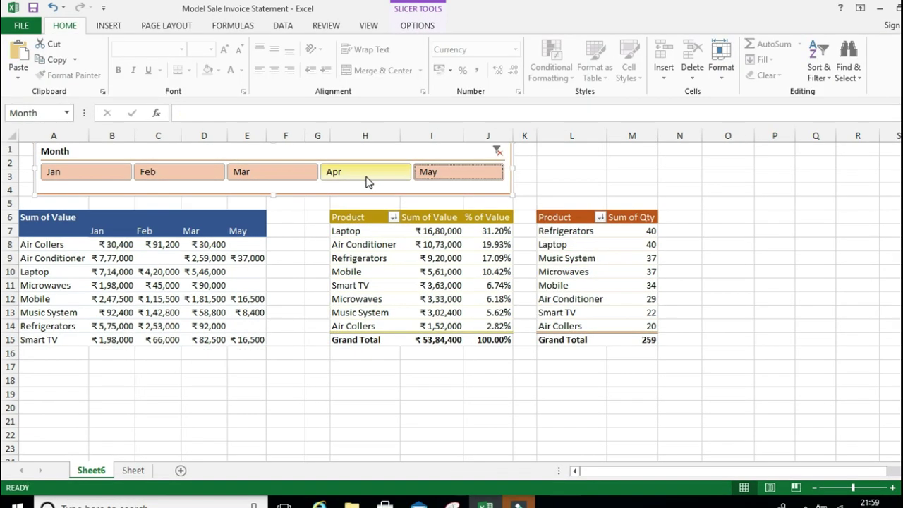
ctrl+click(367, 177)
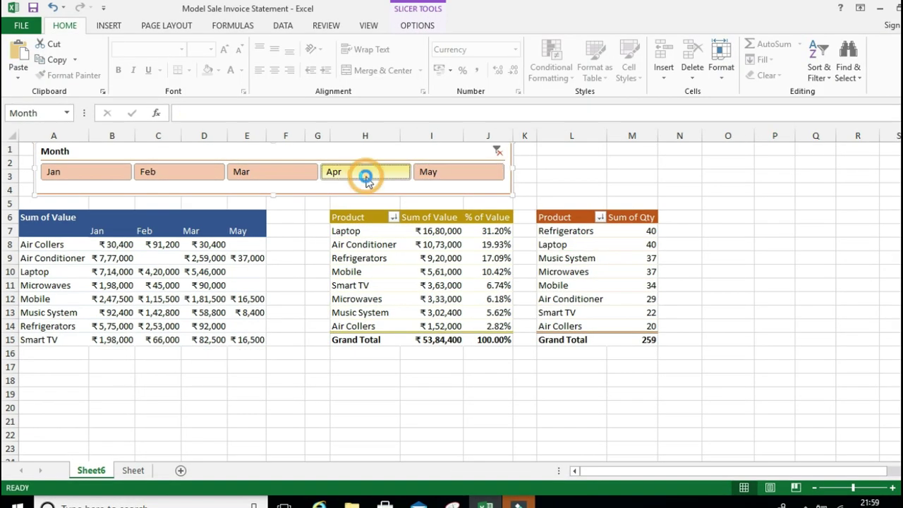
Insert a Location slicer from the product share pivot table and place it beside the quantity table.
click(427, 271)
click(431, 26)
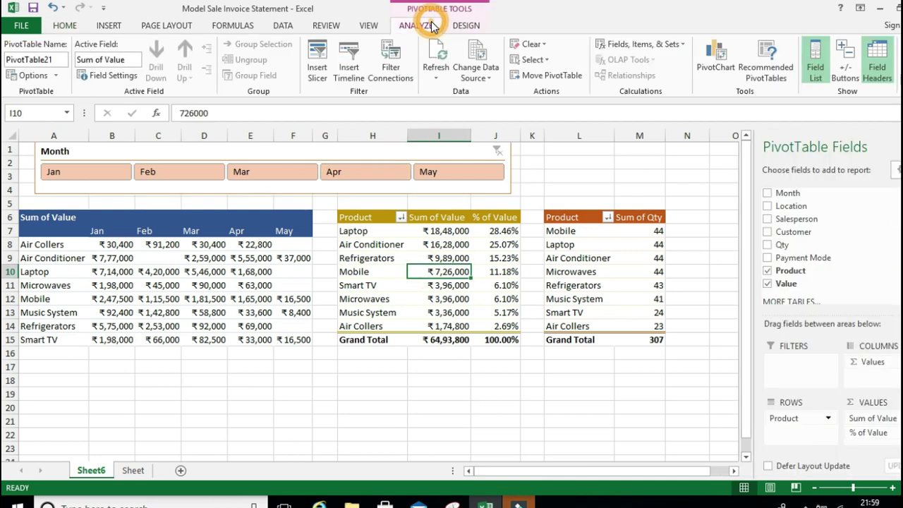
click(317, 78)
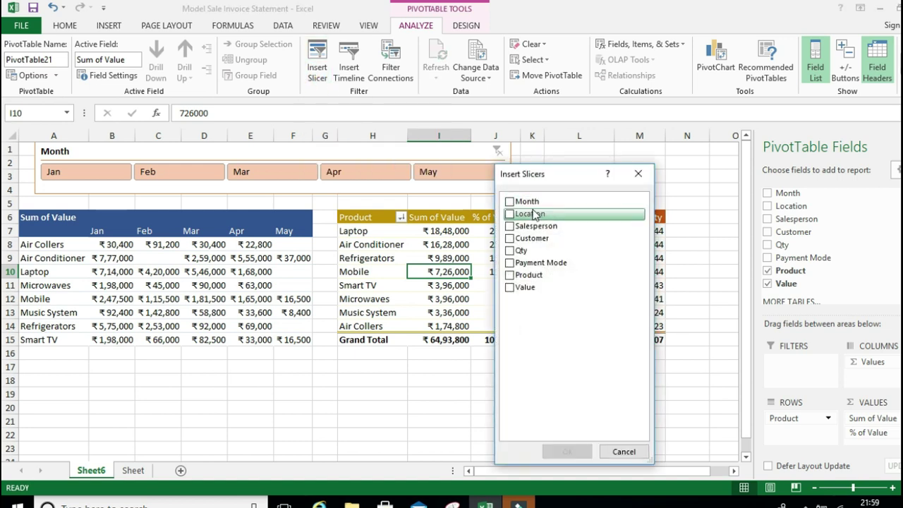
click(509, 215)
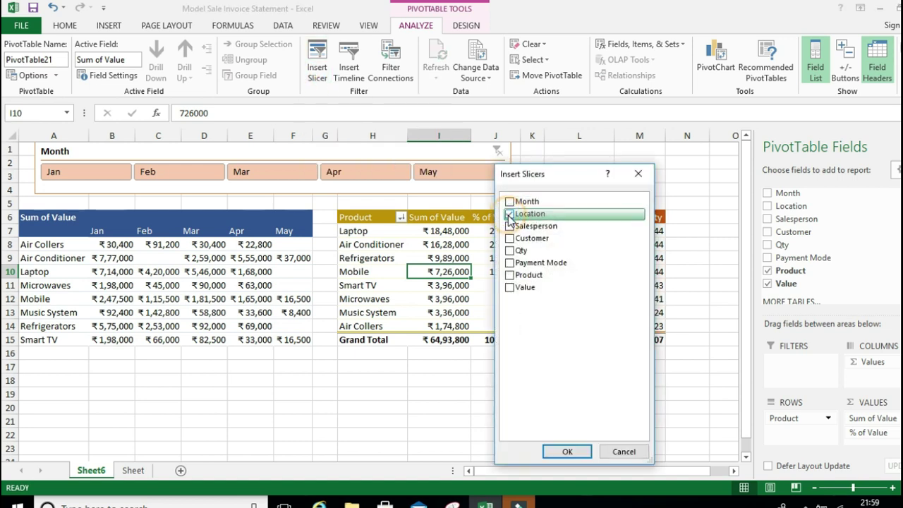
click(569, 452)
drag(390, 221, 742, 172)
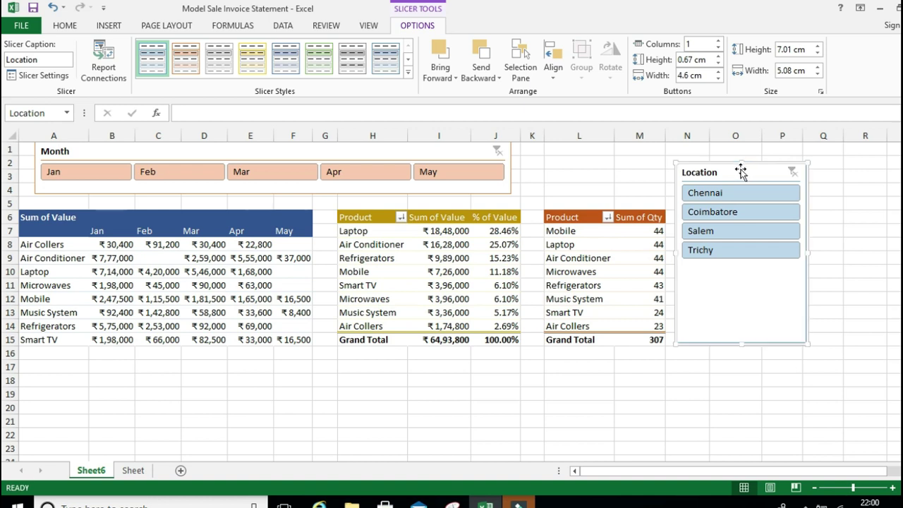
Narrow the Month slicer to about 12.99 cm wide.
click(361, 155)
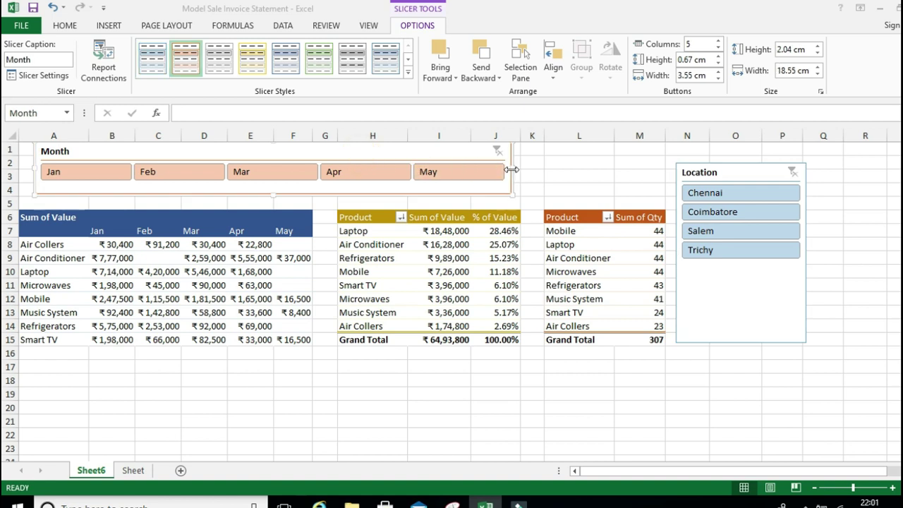
drag(509, 170, 370, 179)
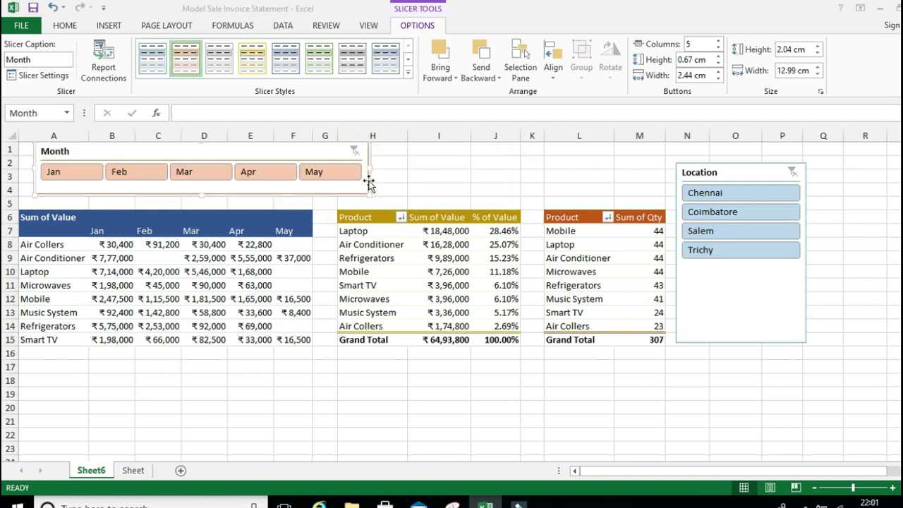
Apply the dark blue style to the Location slicer and arrange its buttons in 4 columns.
click(732, 171)
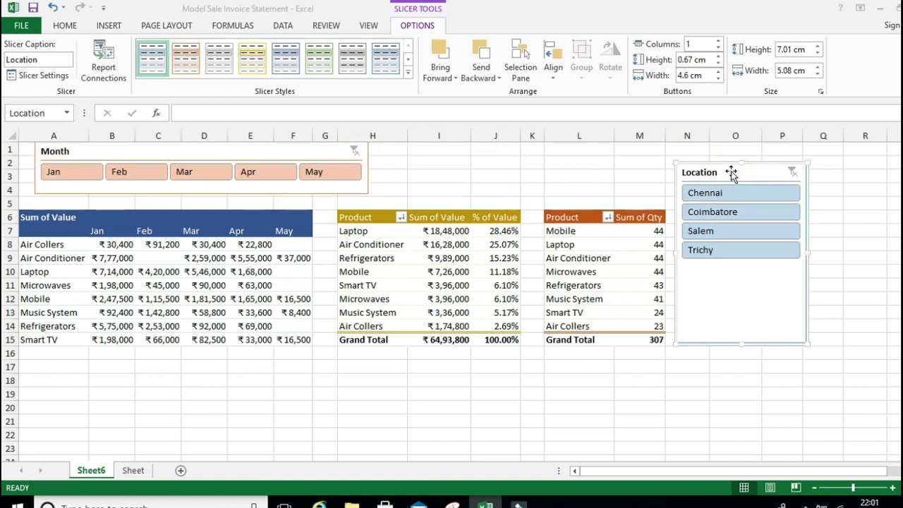
click(408, 60)
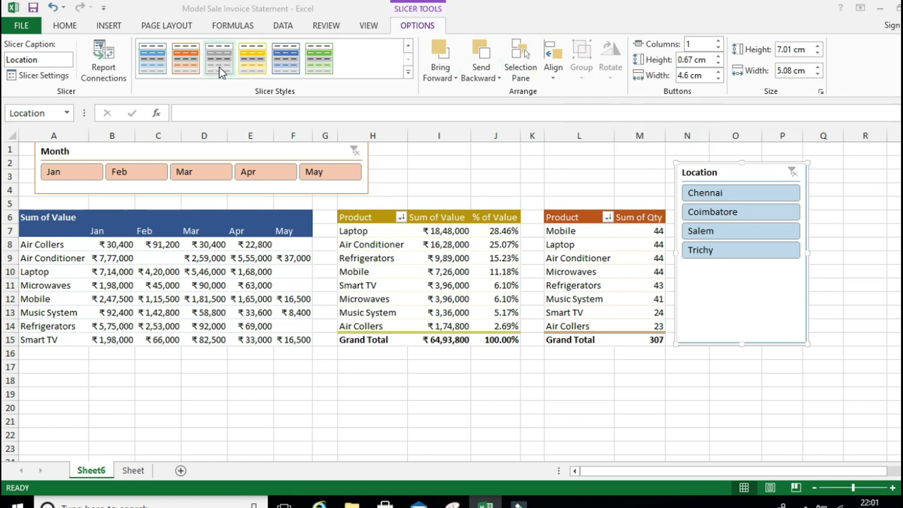
click(286, 59)
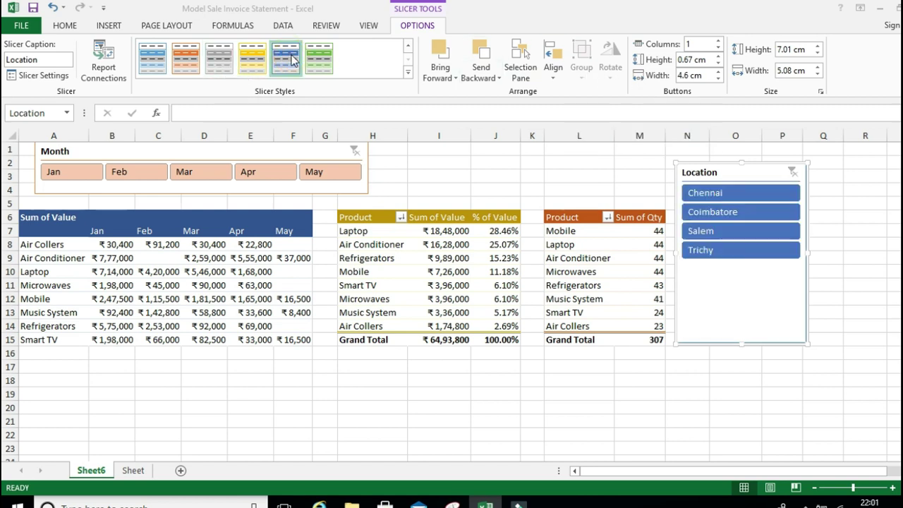
click(718, 40)
click(717, 40)
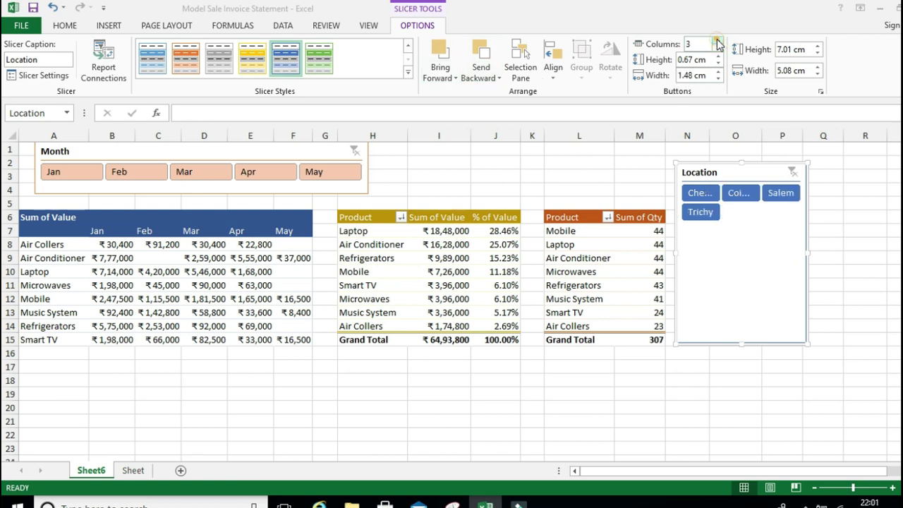
click(718, 41)
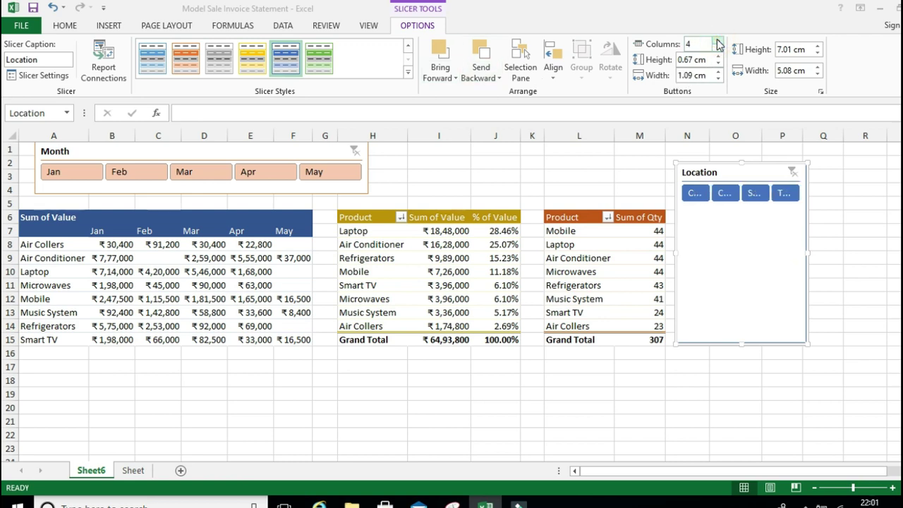
Resize the Location slicer to about 8.76 cm wide and 1.88 cm high and place it beside the Month slicer, above the pivot tables.
click(740, 345)
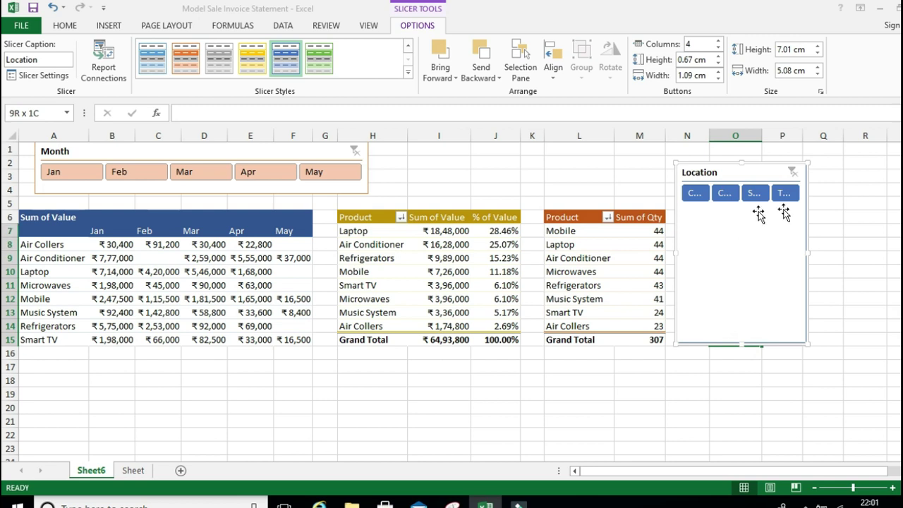
click(782, 259)
drag(806, 252, 882, 234)
drag(778, 344, 760, 197)
drag(763, 163, 464, 156)
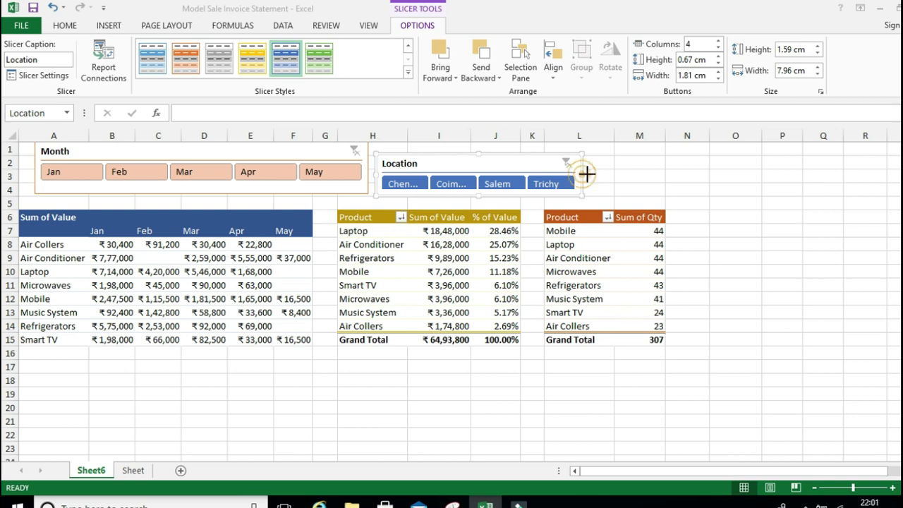
drag(586, 174, 602, 175)
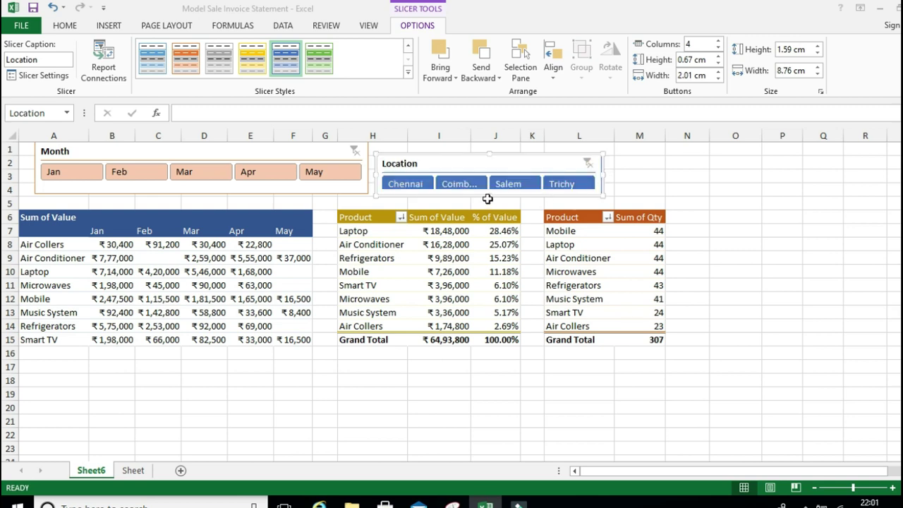
drag(487, 198, 488, 203)
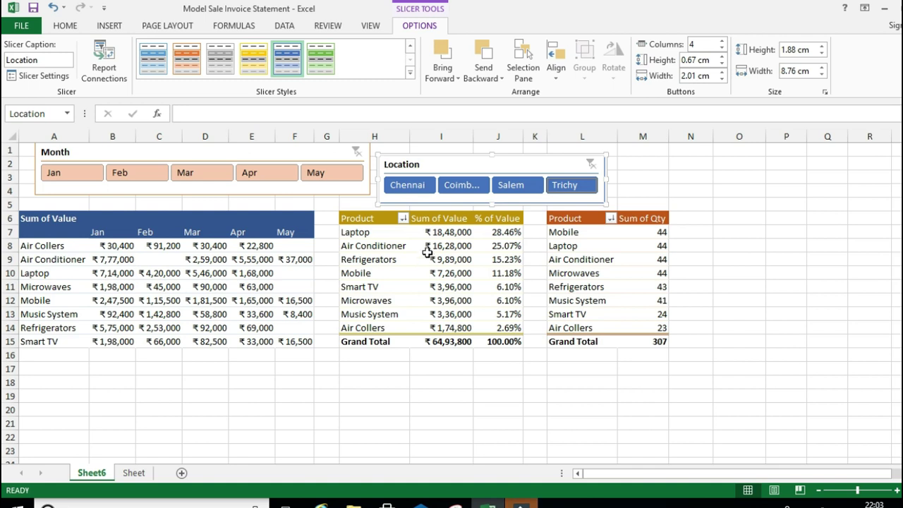
Connect the Sum of Qty pivot table to the Location slicer.
click(393, 260)
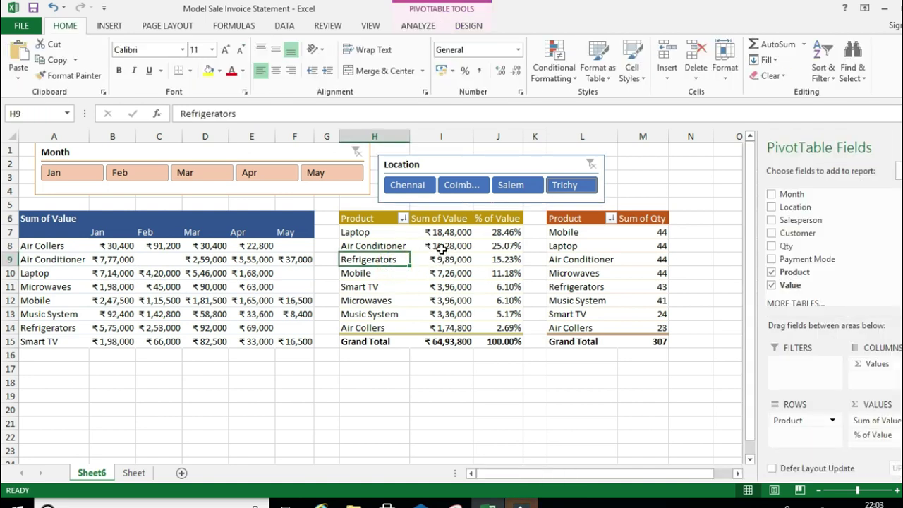
click(579, 258)
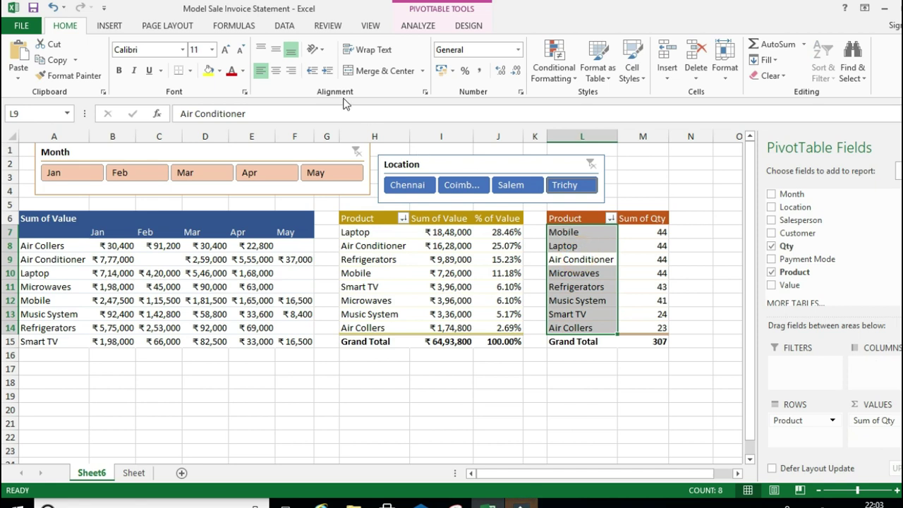
click(416, 25)
click(394, 70)
click(483, 308)
click(597, 368)
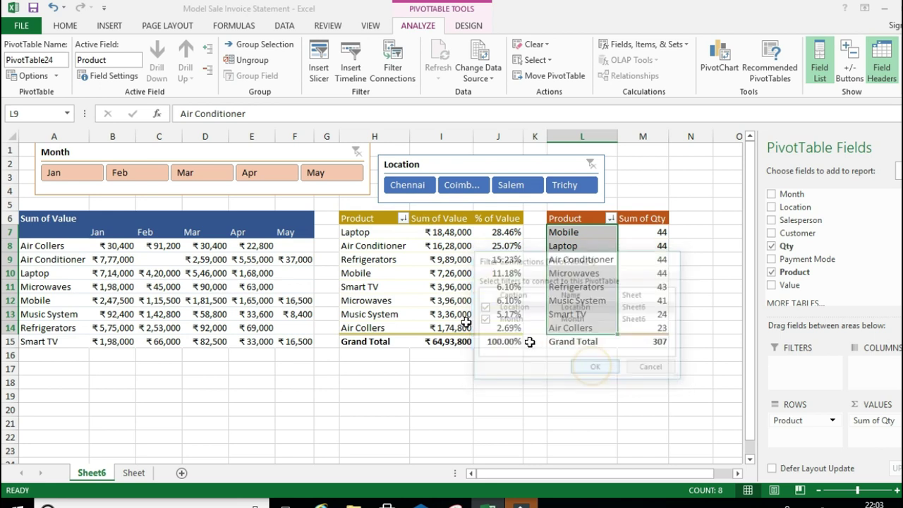
Connect the monthly Sum of Value pivot table to the Location slicer.
click(189, 258)
click(397, 71)
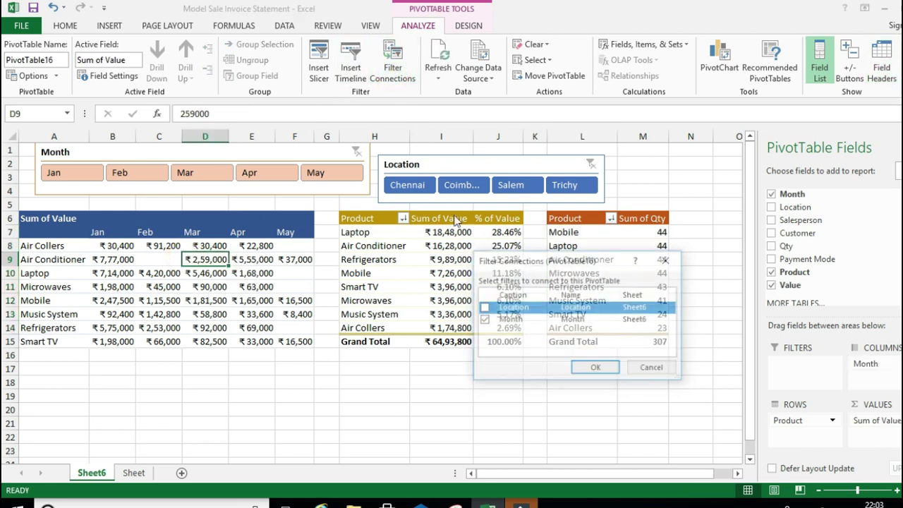
click(483, 308)
click(596, 368)
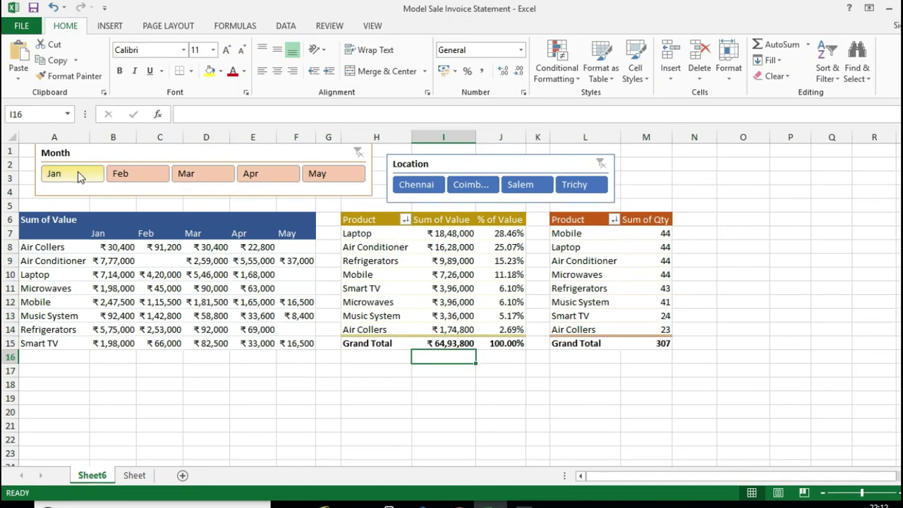
Test the Month slicer by filtering the pivot tables to Jan, Feb, Mar and Apr one after another.
click(79, 176)
click(128, 173)
click(206, 173)
click(262, 174)
Test the Location slicer with Apr kept, filtering to Chennai, Coimbatore, Salem and Trichy one by one and returning to Chennai.
click(418, 186)
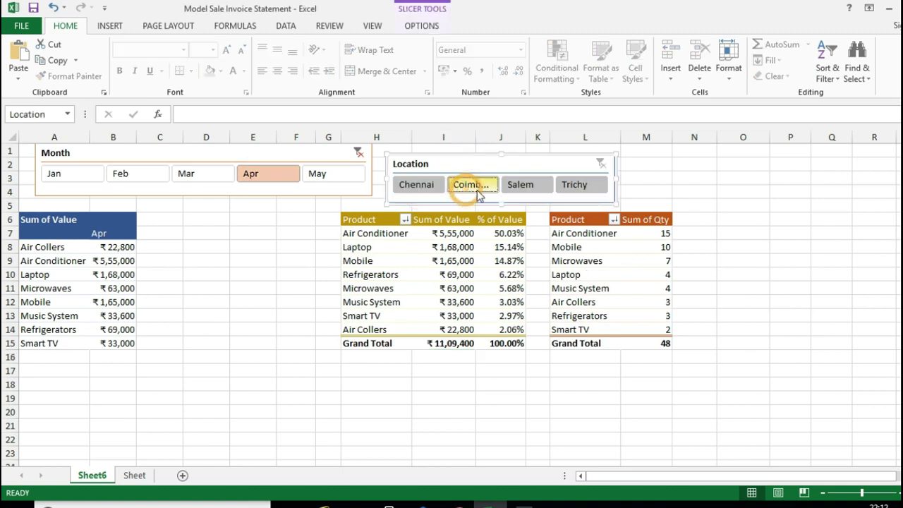
click(476, 187)
click(514, 185)
click(569, 185)
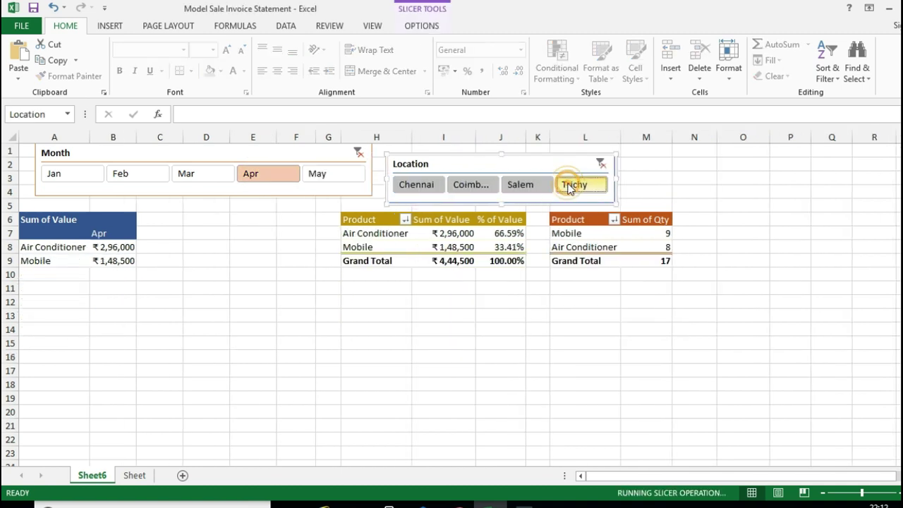
click(425, 189)
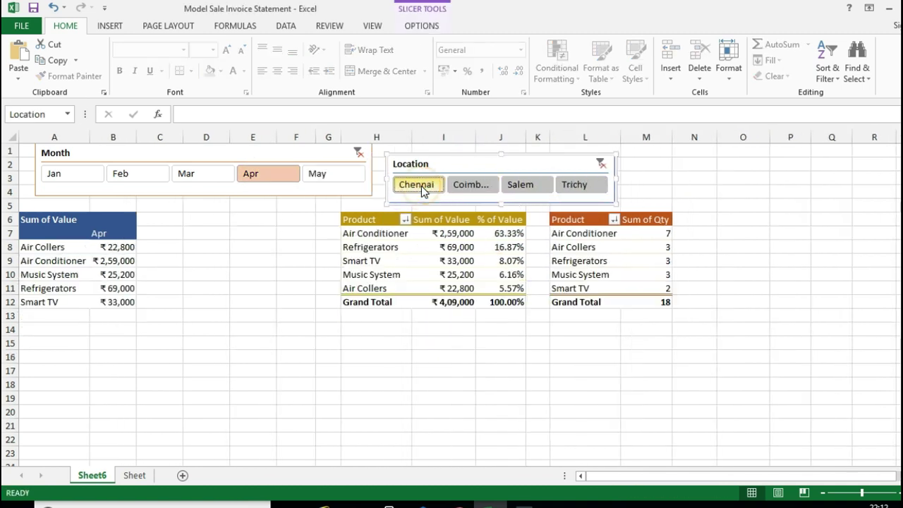
Filter the report to Jan for Chennai, add Feb to the month selection, and switch the location to Trichy.
click(78, 183)
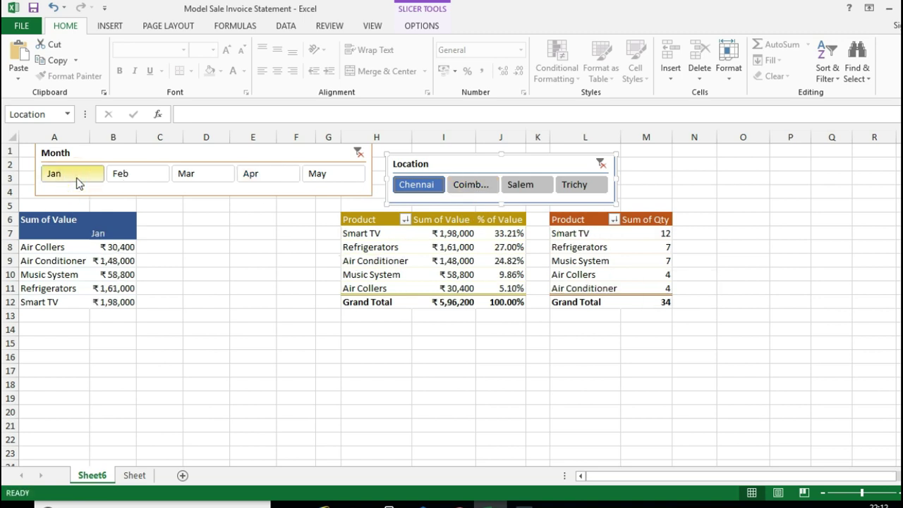
click(131, 180)
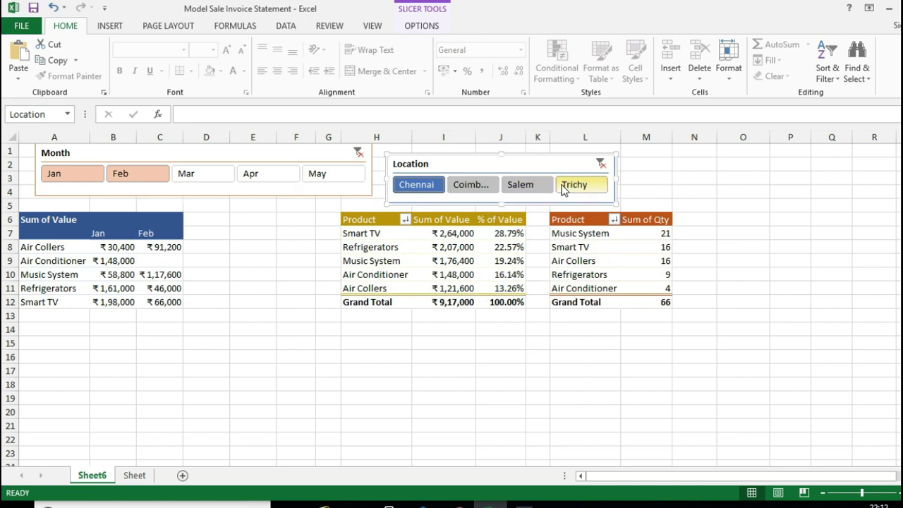
click(570, 189)
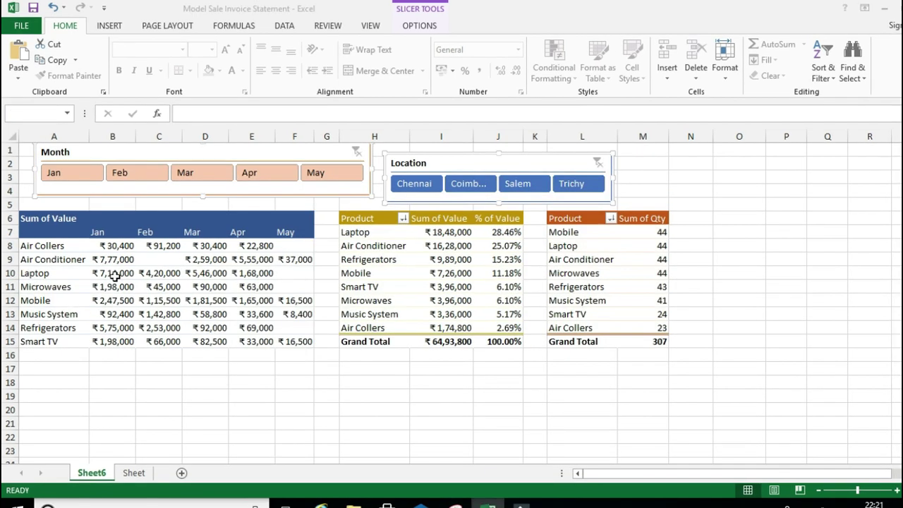
Turn on grand totals for rows and columns in the monthly Sum of Value pivot table.
click(113, 274)
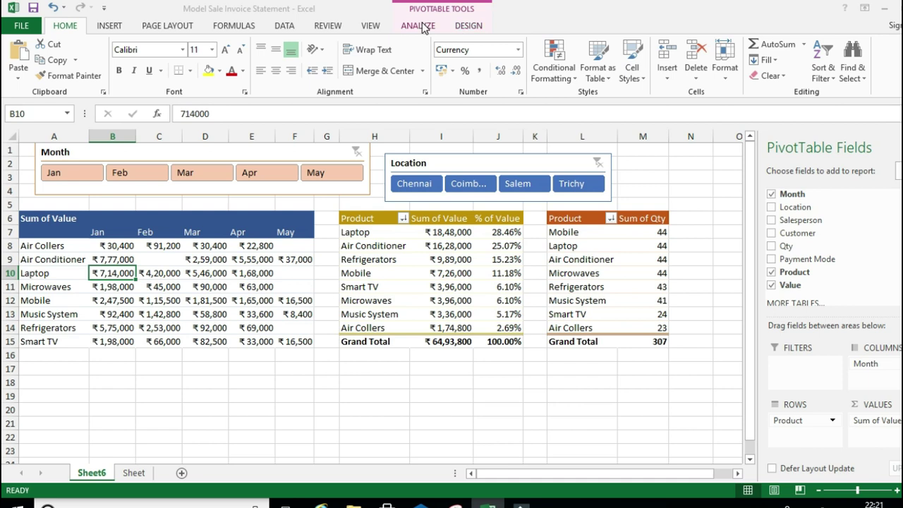
click(467, 25)
click(55, 70)
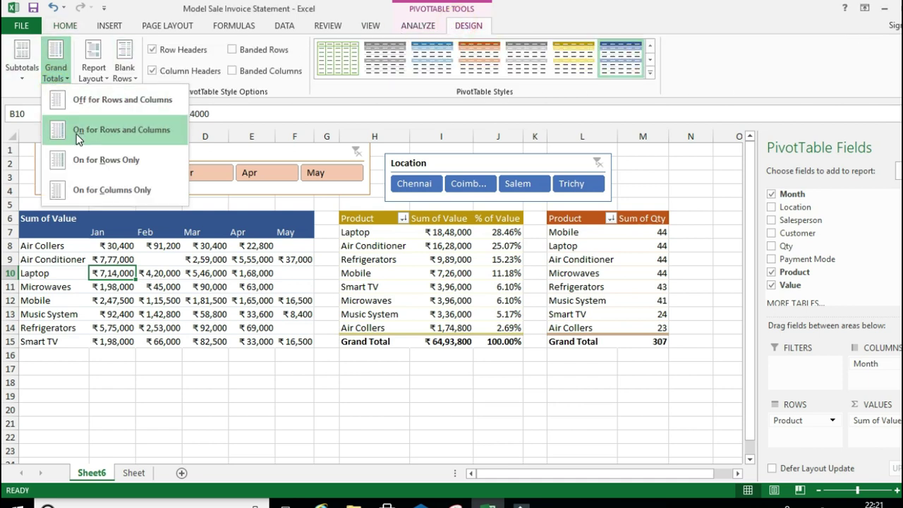
click(78, 134)
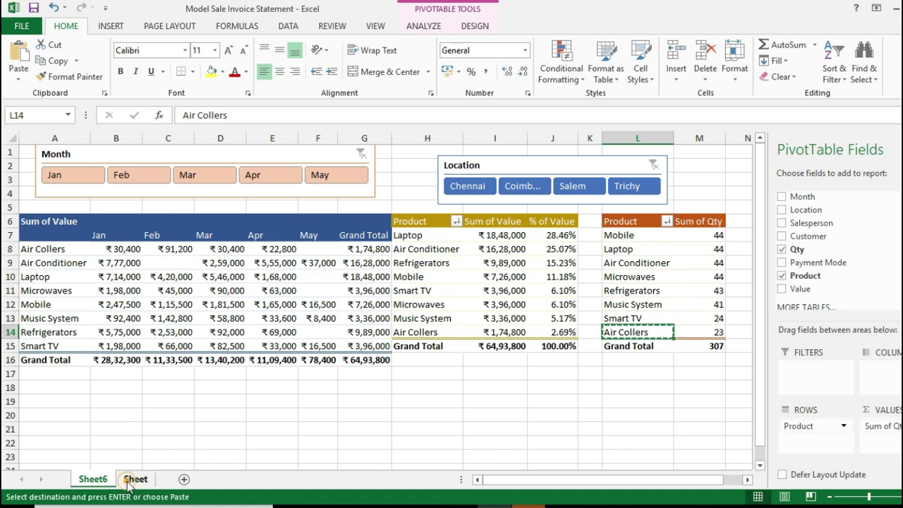
Replace every "Air Collers" with "Air Coolers" in the Product column of the source data on Sheet.
click(127, 482)
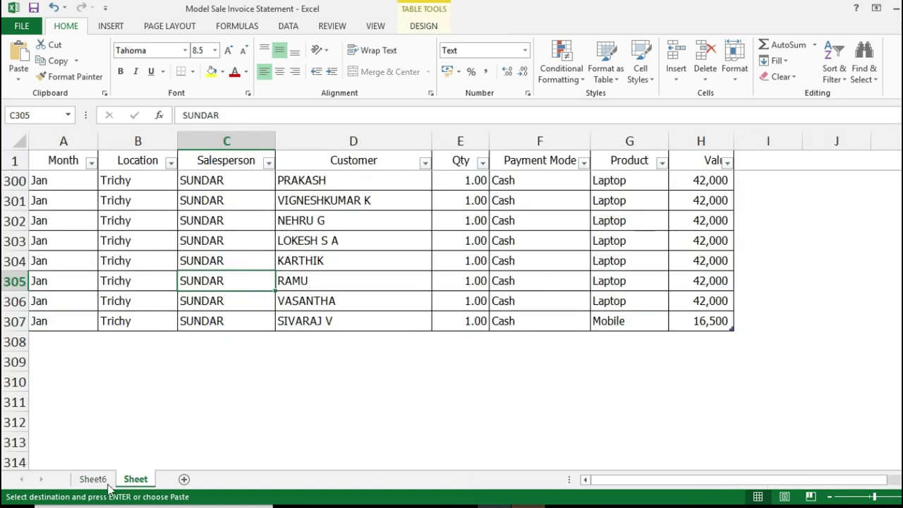
click(95, 480)
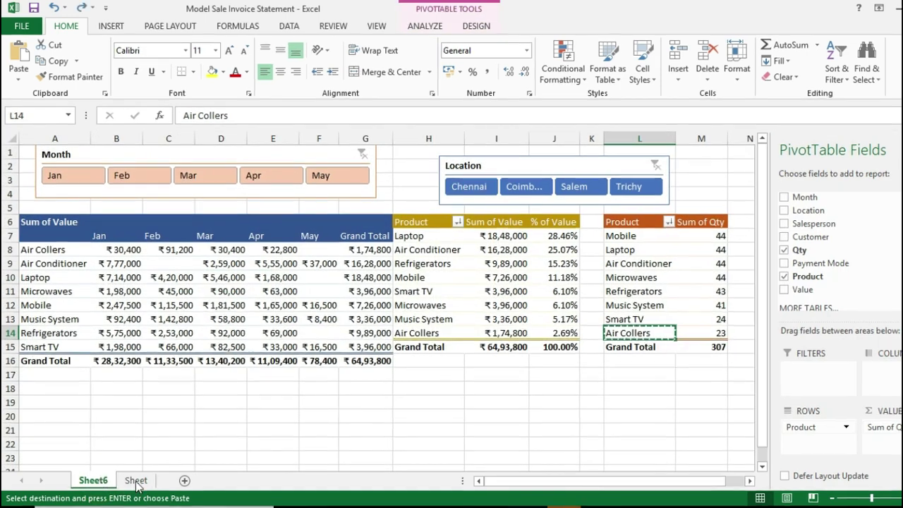
click(137, 482)
click(635, 136)
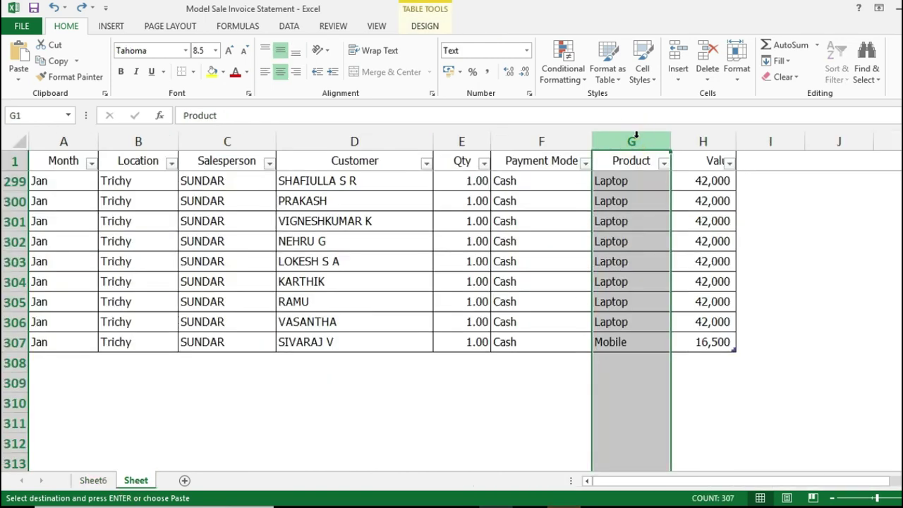
key(ctrl+f)
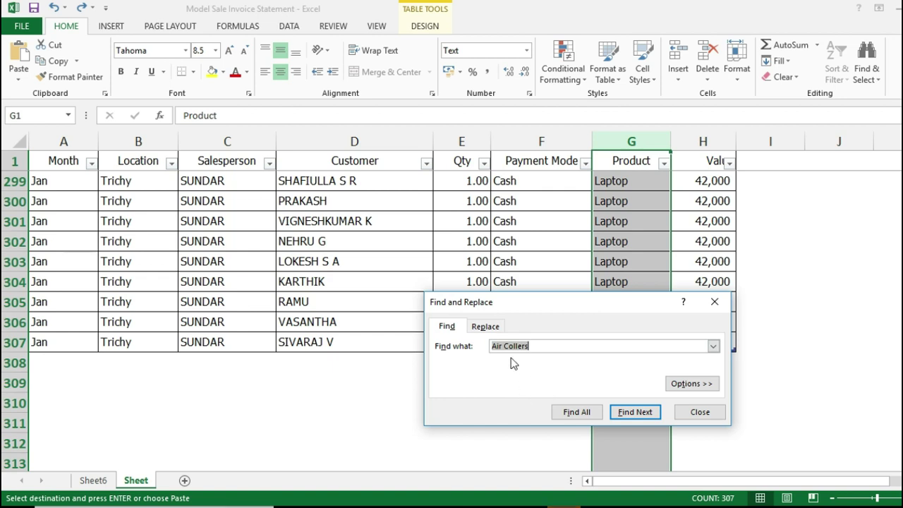
click(485, 327)
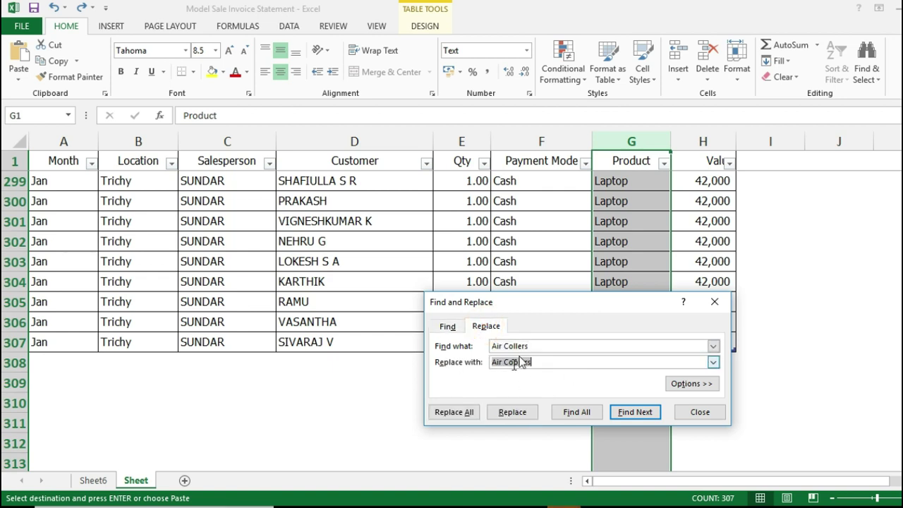
click(462, 416)
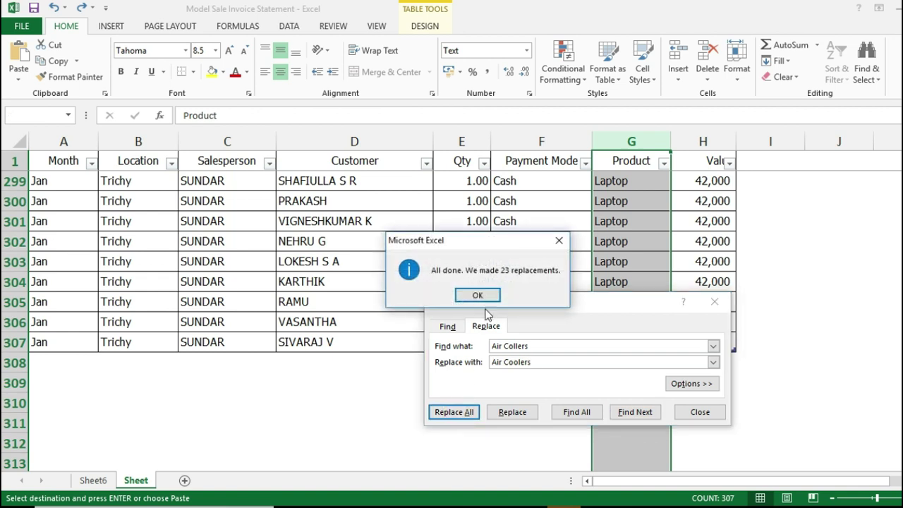
click(478, 295)
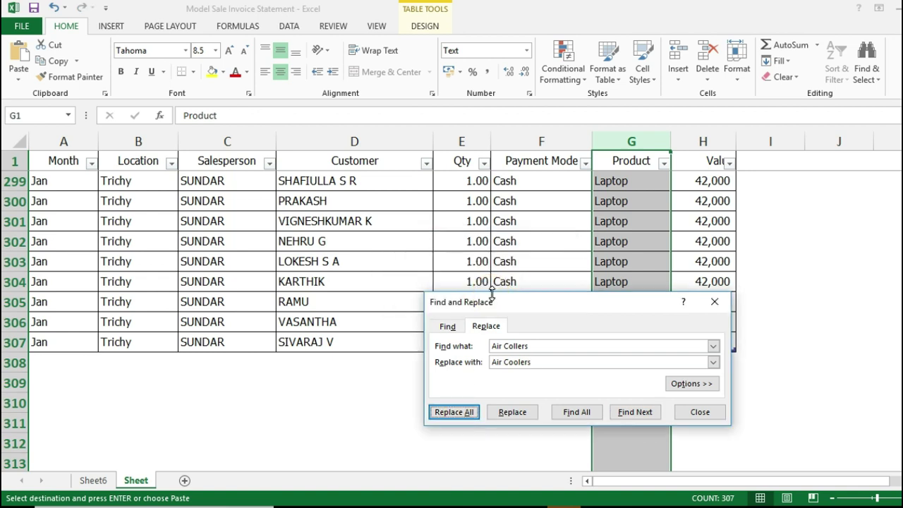
click(699, 412)
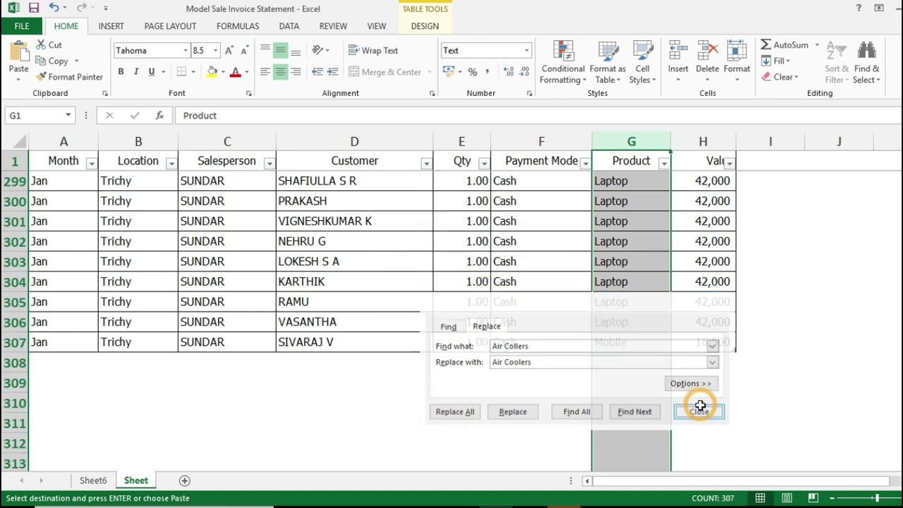
Copy the last sales record in row 307 to row 308 and set the copy's product to Smart TV.
click(43, 365)
click(15, 343)
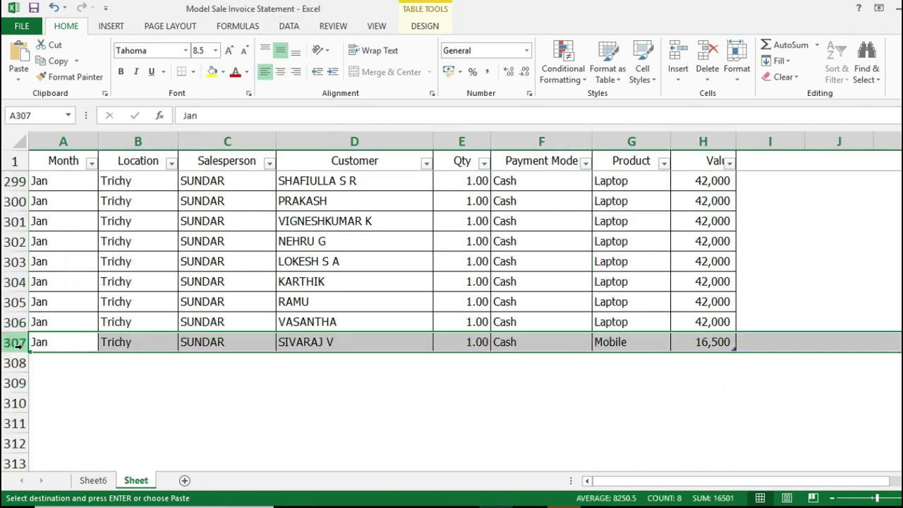
key(ctrl+c)
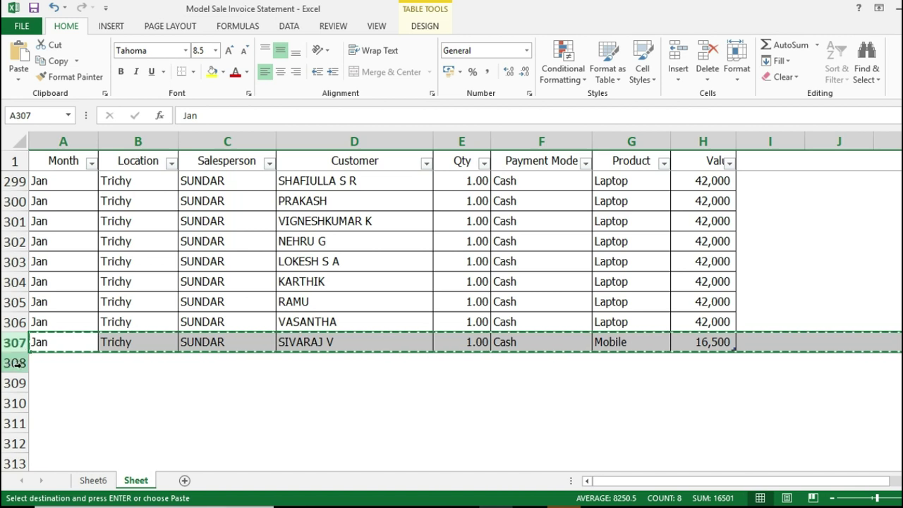
click(15, 363)
key(ctrl+v)
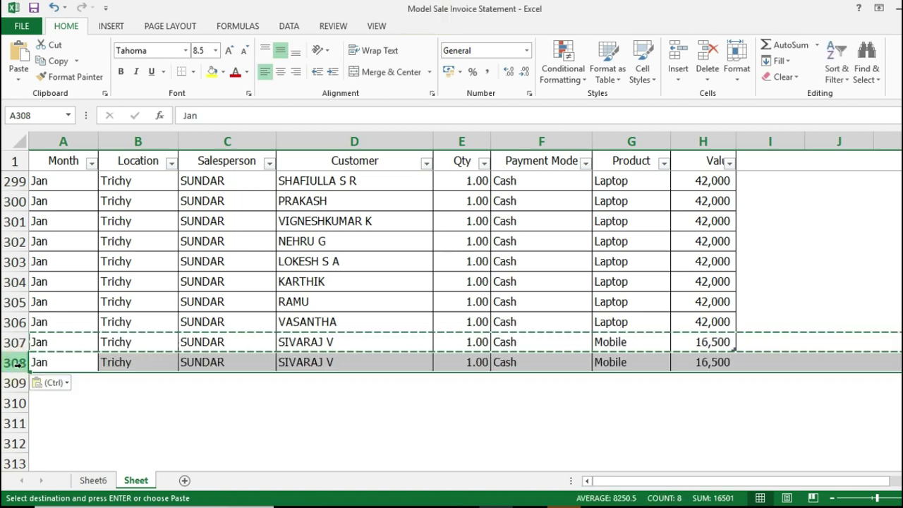
click(605, 359)
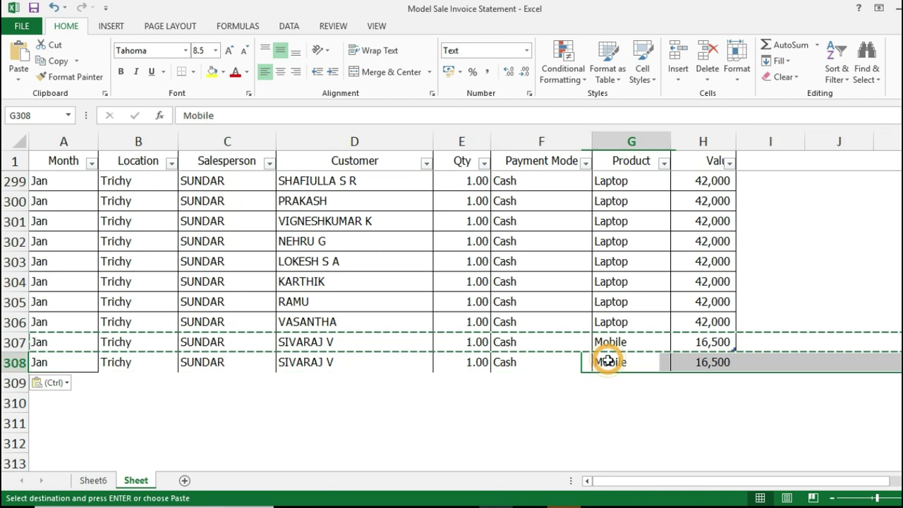
text(Smart TVmart)
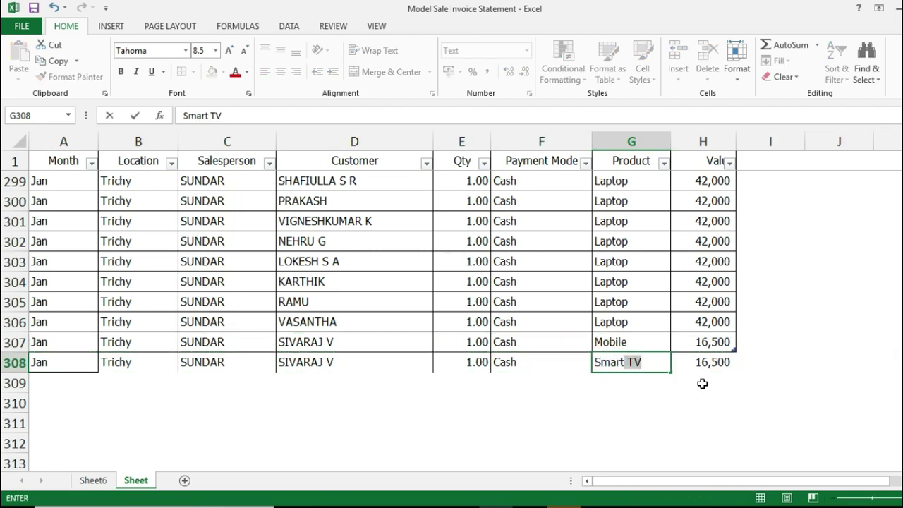
key(Tab)
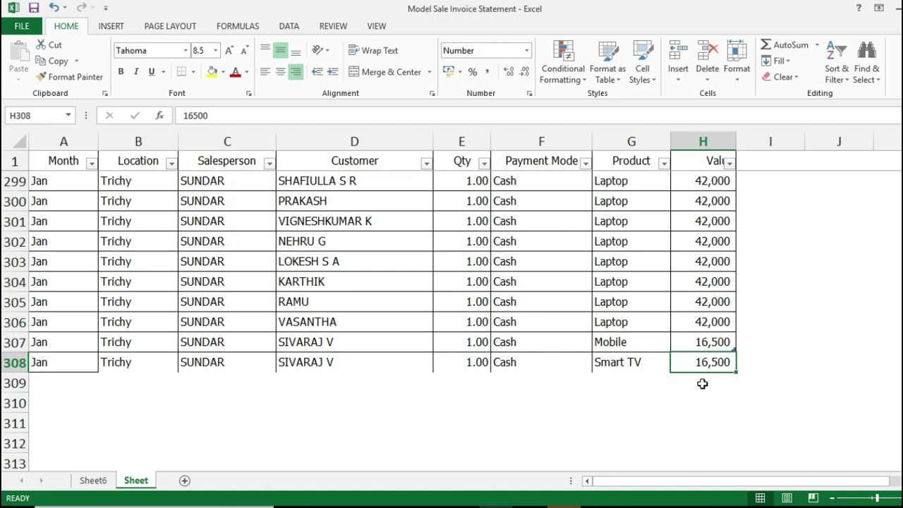
Extend the source data table's range down to include row 308.
click(691, 345)
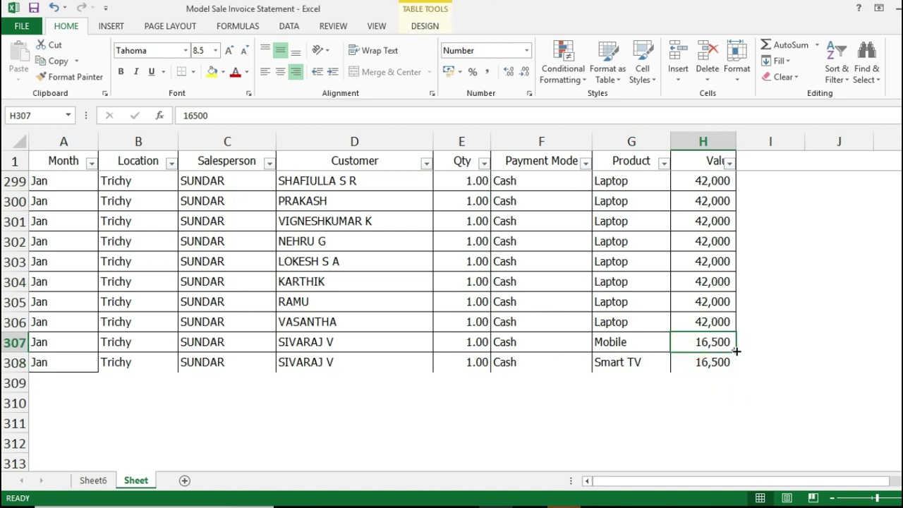
click(692, 319)
drag(735, 349, 736, 371)
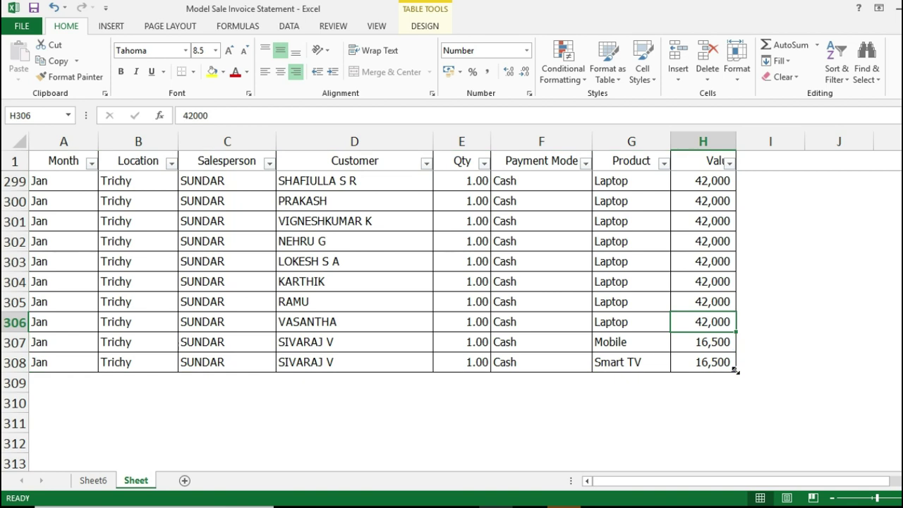
key(Down)
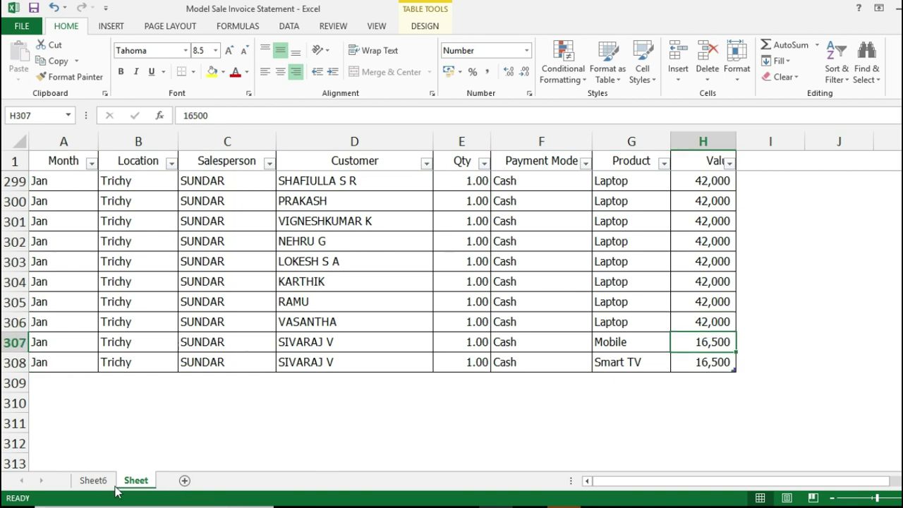
Refresh the pivot tables on Sheet6 from the product share table to bring in the updated source data.
click(93, 480)
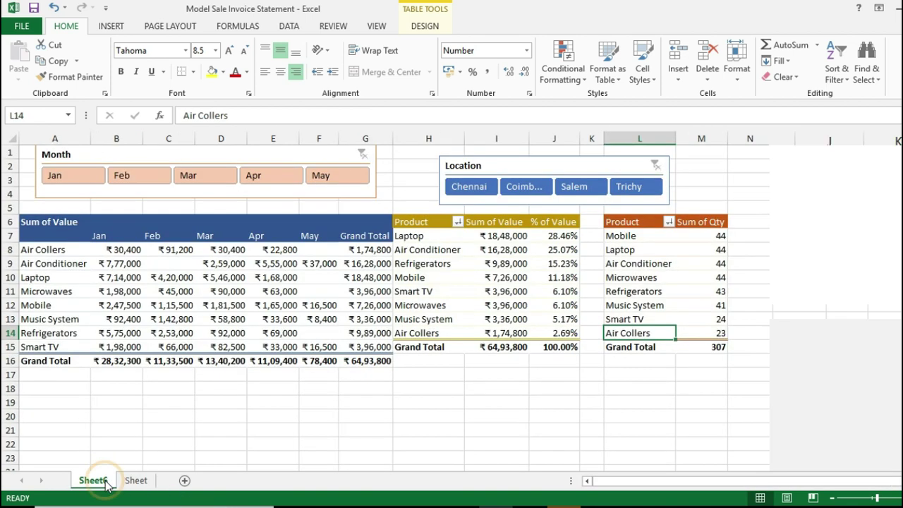
click(492, 277)
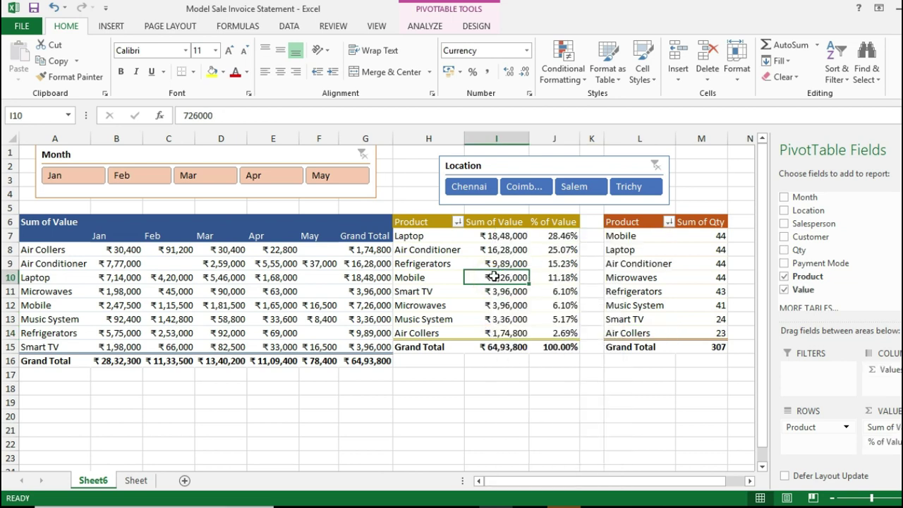
right_click(495, 278)
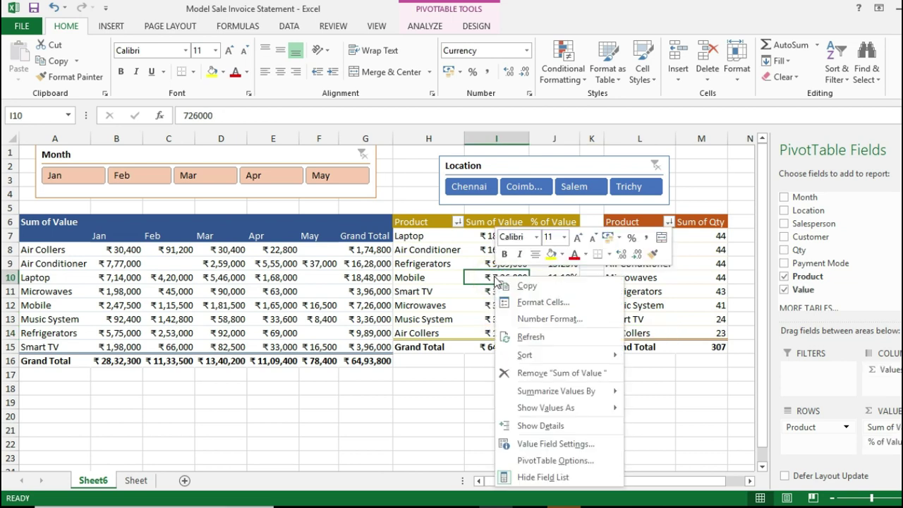
click(542, 337)
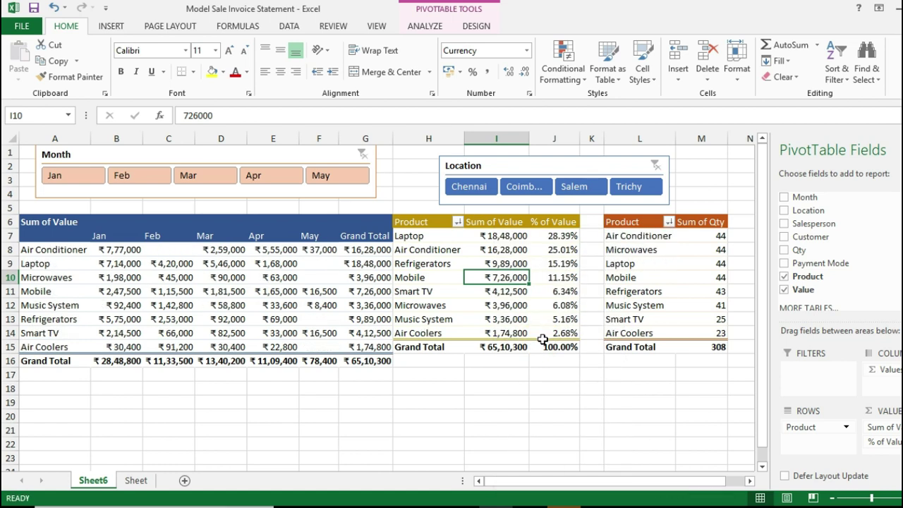